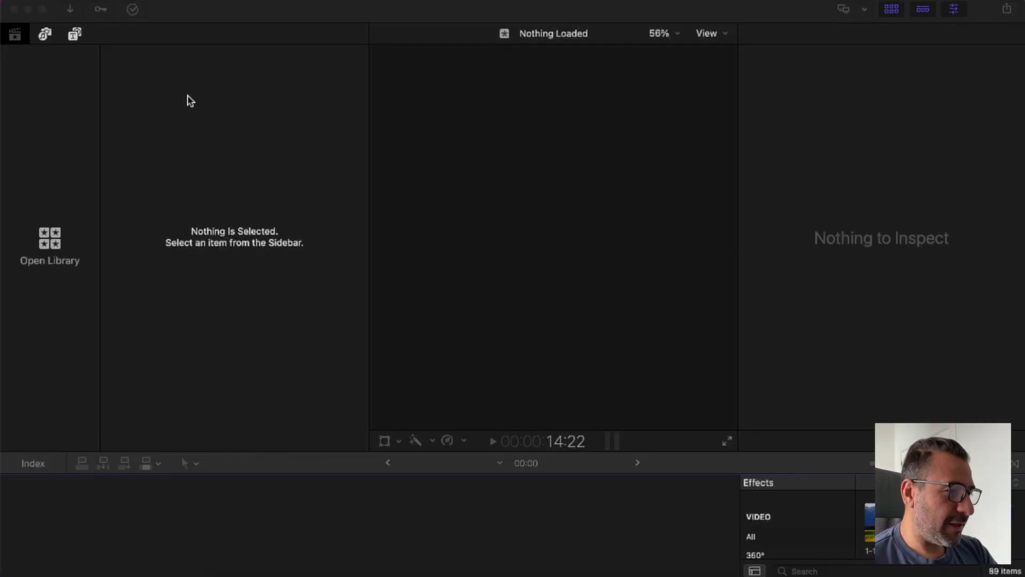
Step: Create a new library named MonasterioDePiedra and save it in the New Reel folder
click(242, 11)
click(123, 1)
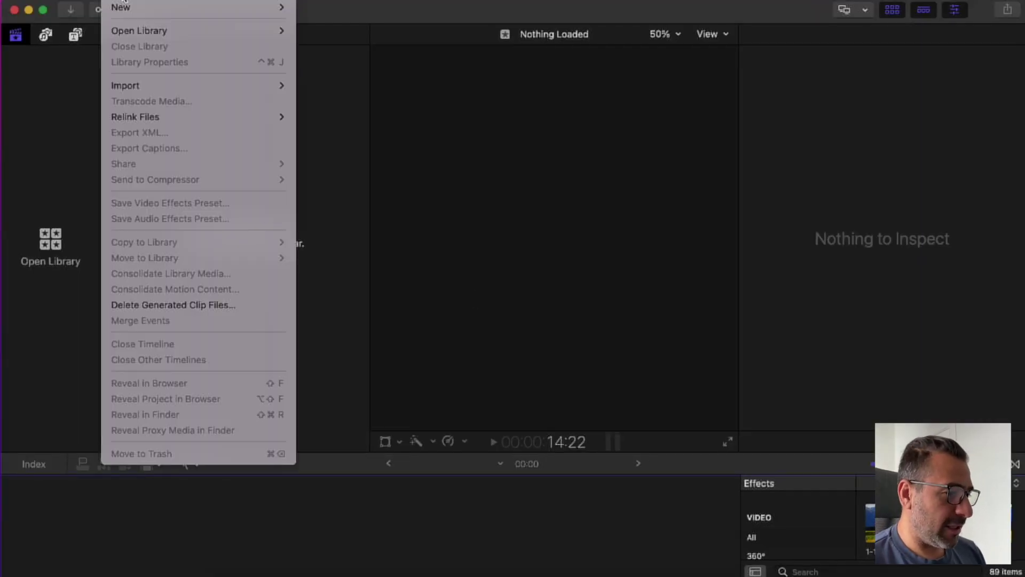
mouse_move(161, 7)
click(373, 39)
text(MonasterioDePiedra)
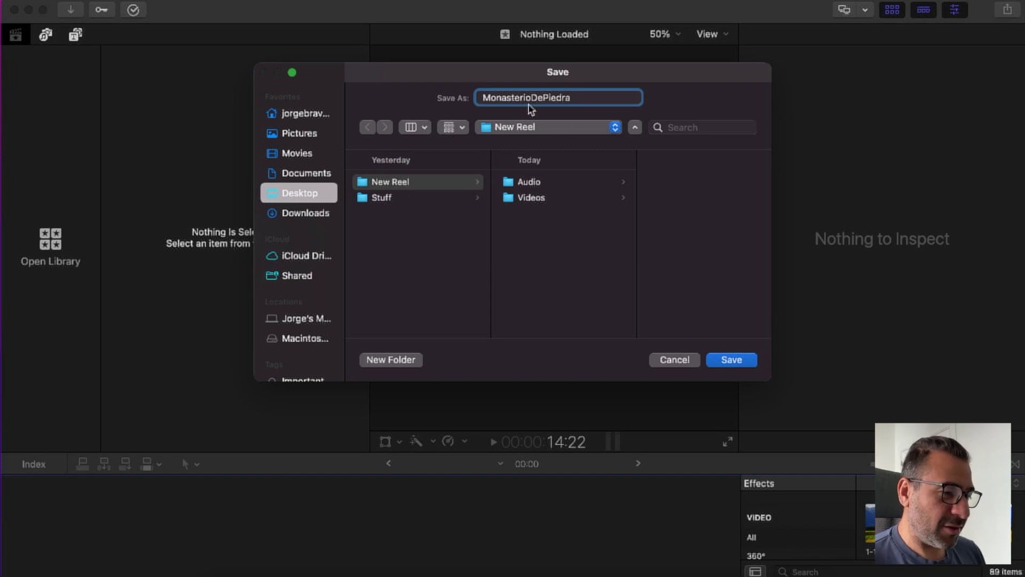
click(425, 183)
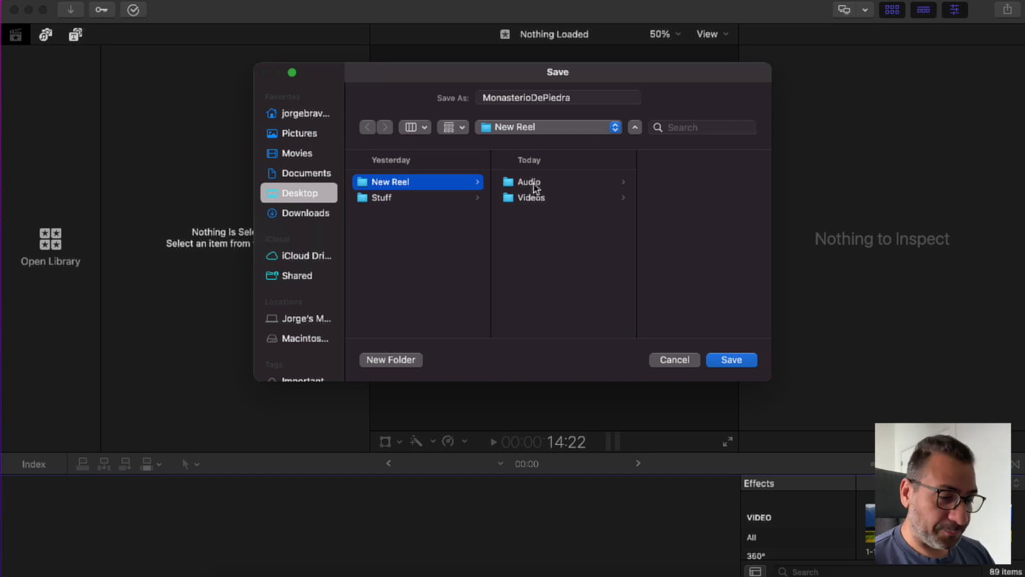
click(725, 366)
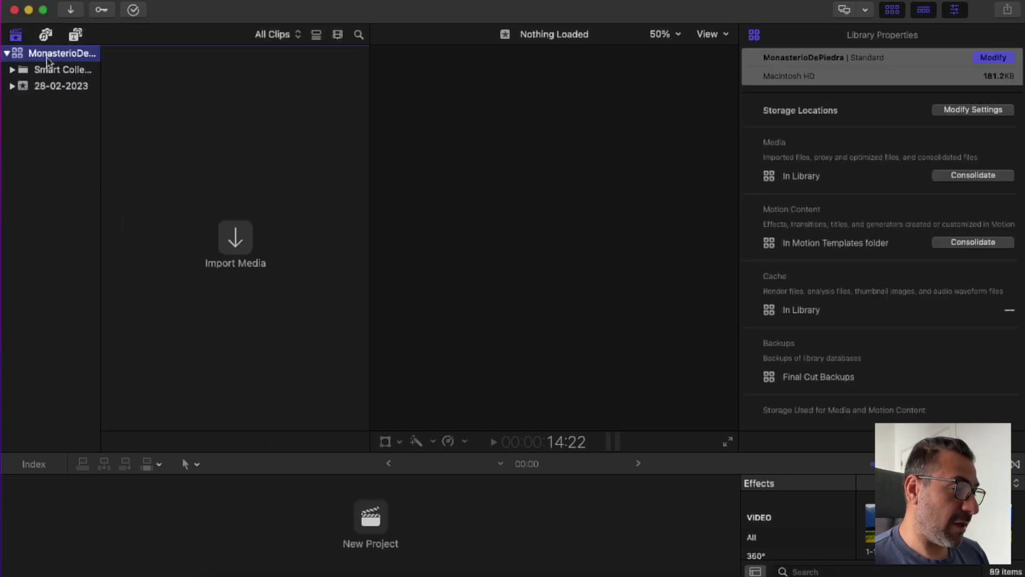
Step: Import the Videos folder from Desktop > New Reel into the 28-02-2023 event
click(236, 240)
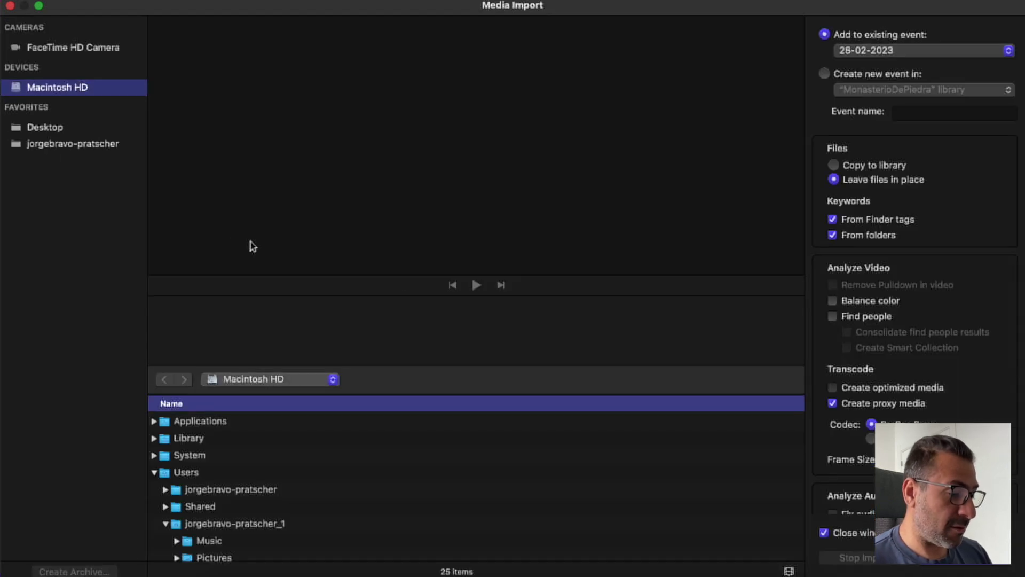
scroll(277, 470, down, 5)
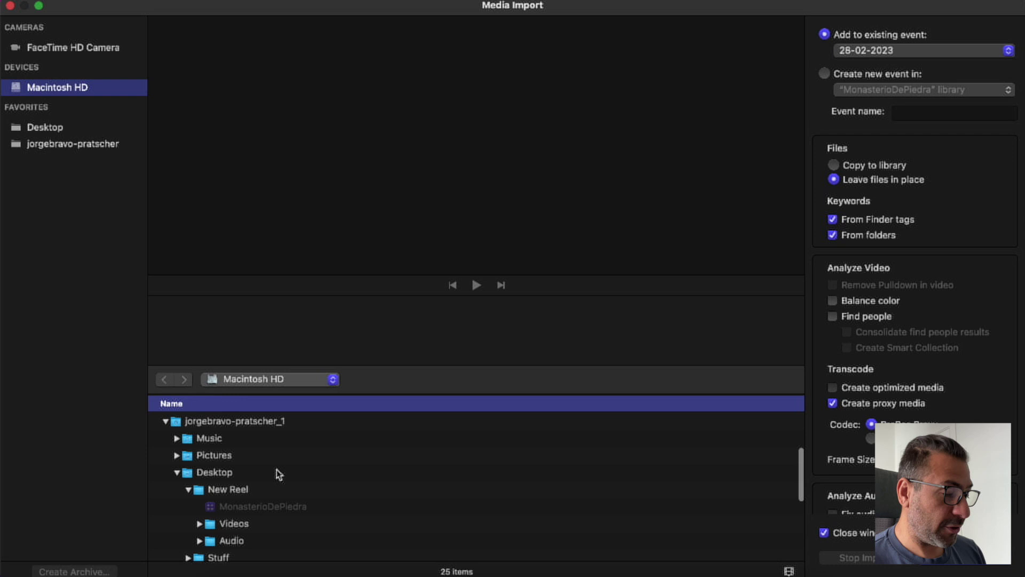
click(233, 488)
click(232, 523)
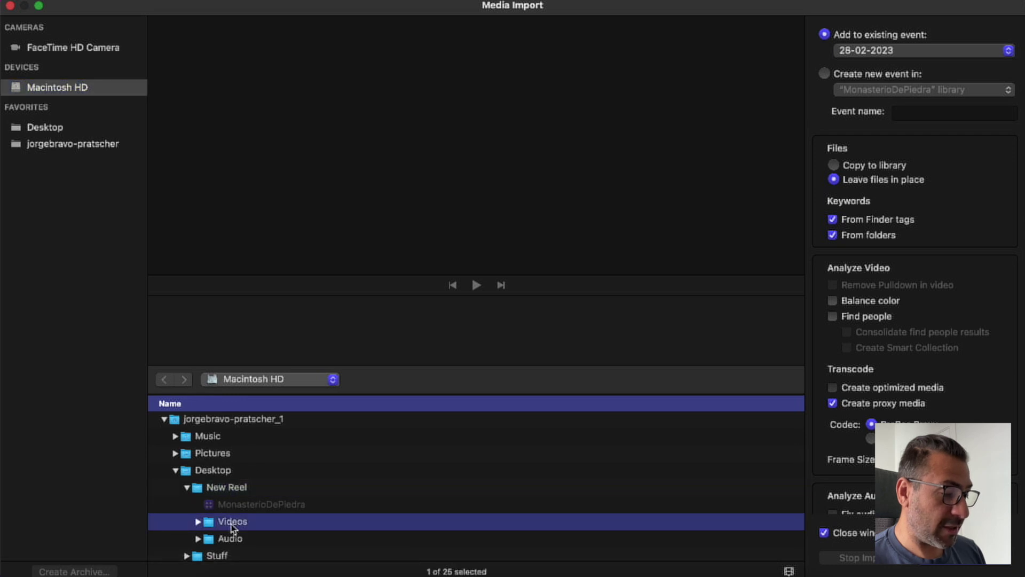
click(198, 522)
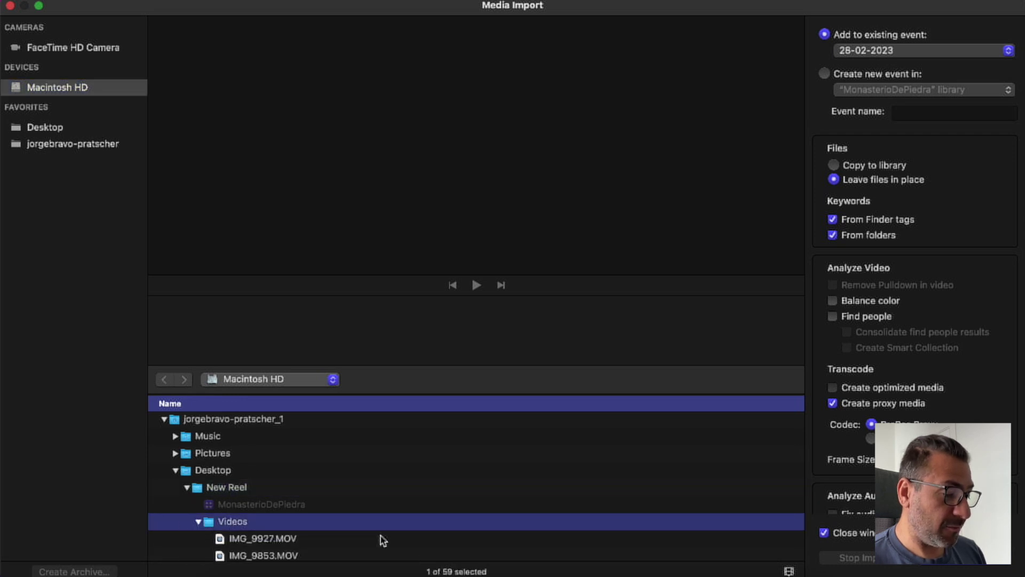
scroll(382, 540, down, 3)
scroll(312, 499, down, 3)
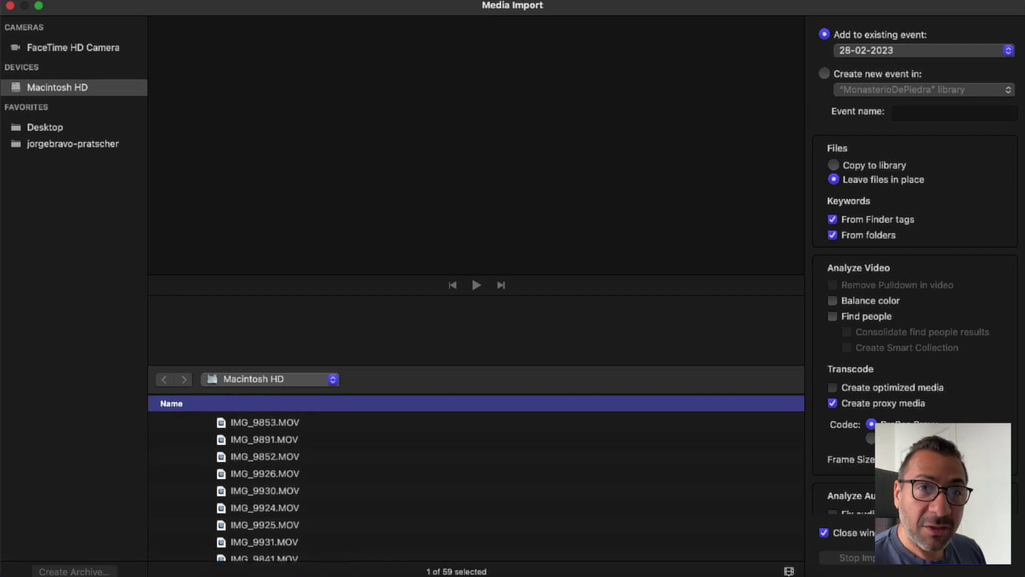
click(982, 560)
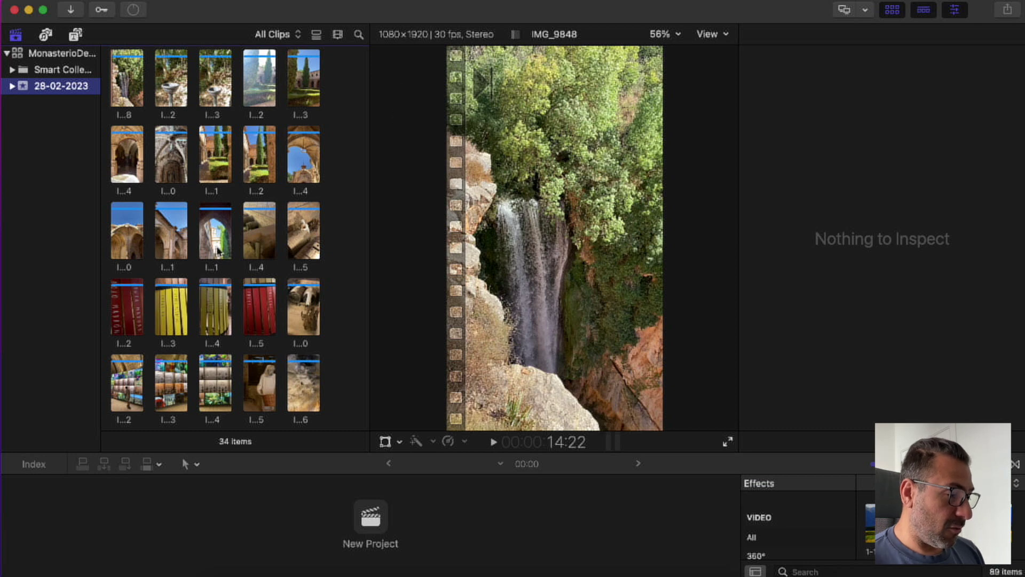
Step: Scroll through the imported clips and start a new project from the empty timeline
scroll(230, 184, down, 3)
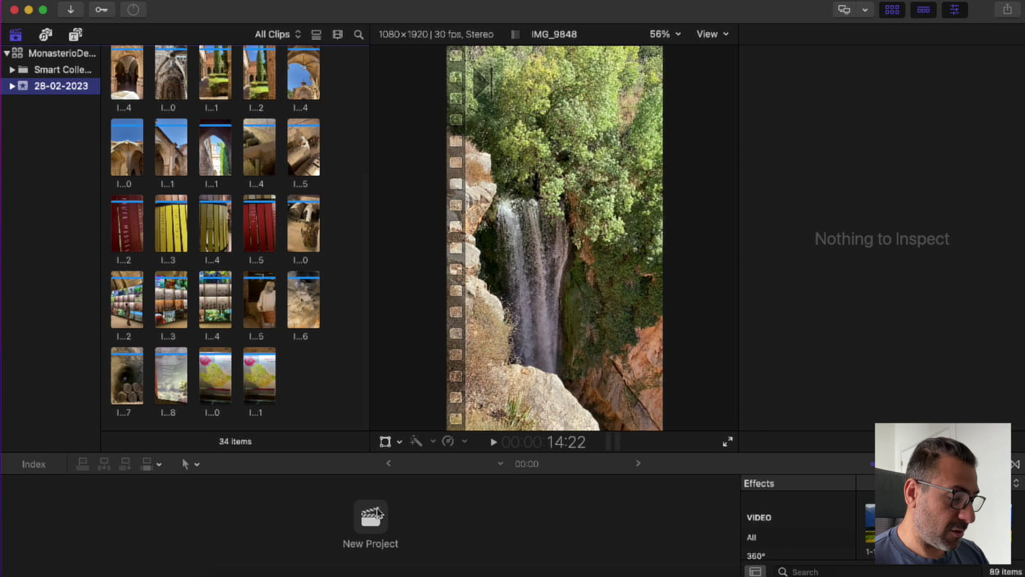
click(377, 522)
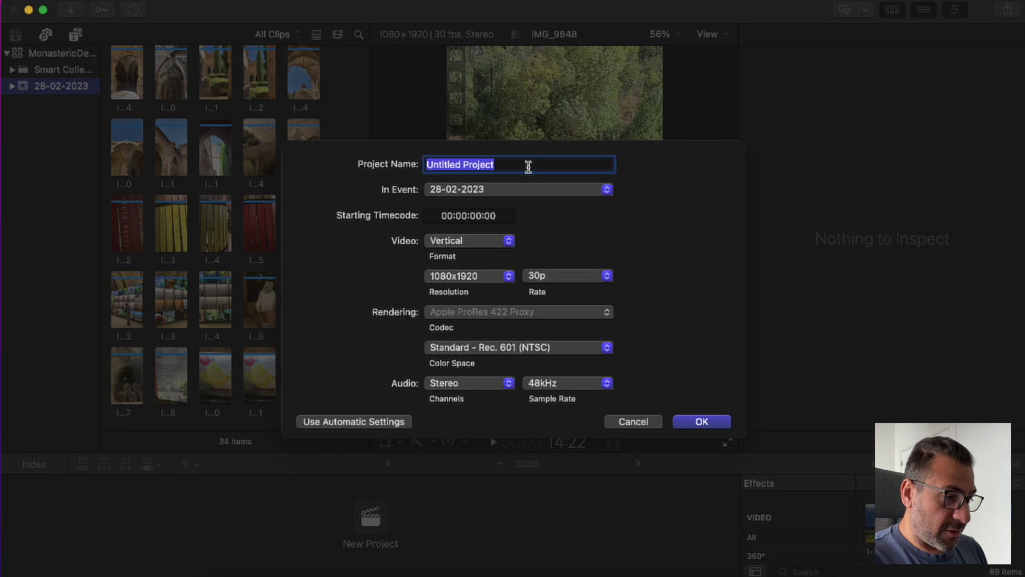
Step: Create the Monasterio-Reel project at vertical 1080x1920 resolution and 30p
text(MNonasterio-Reel)
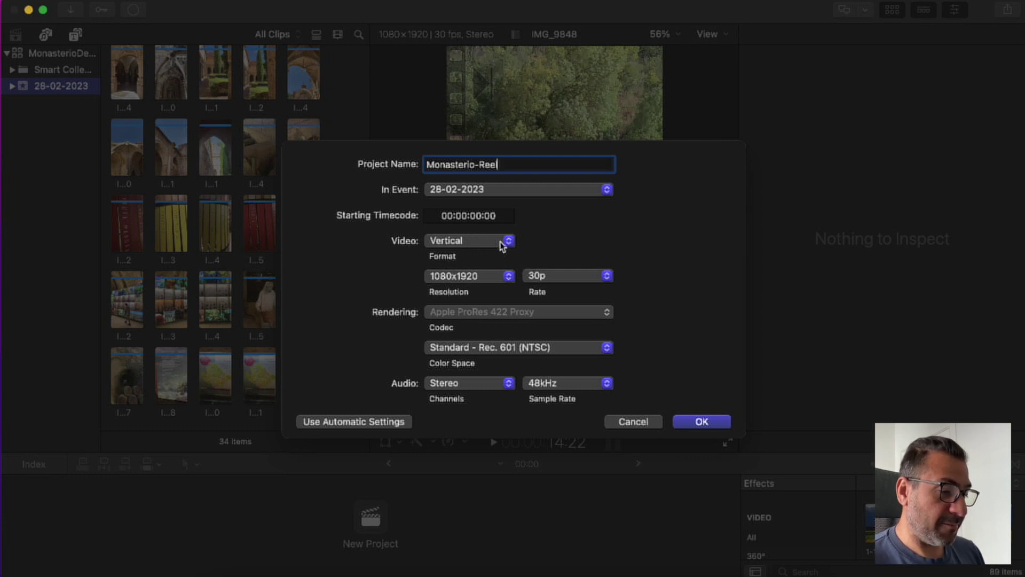
click(490, 281)
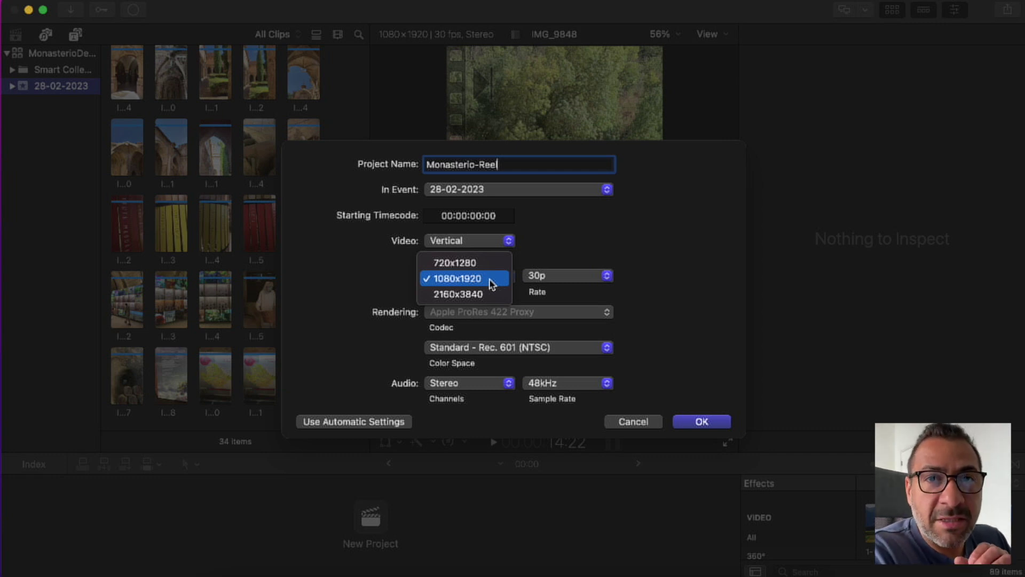
click(492, 280)
click(578, 276)
click(578, 278)
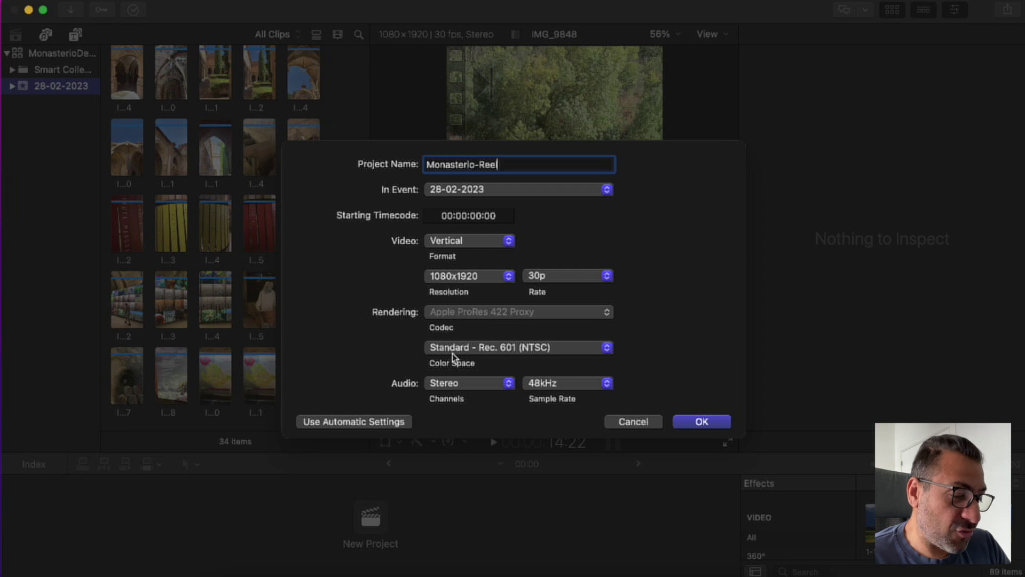
click(710, 422)
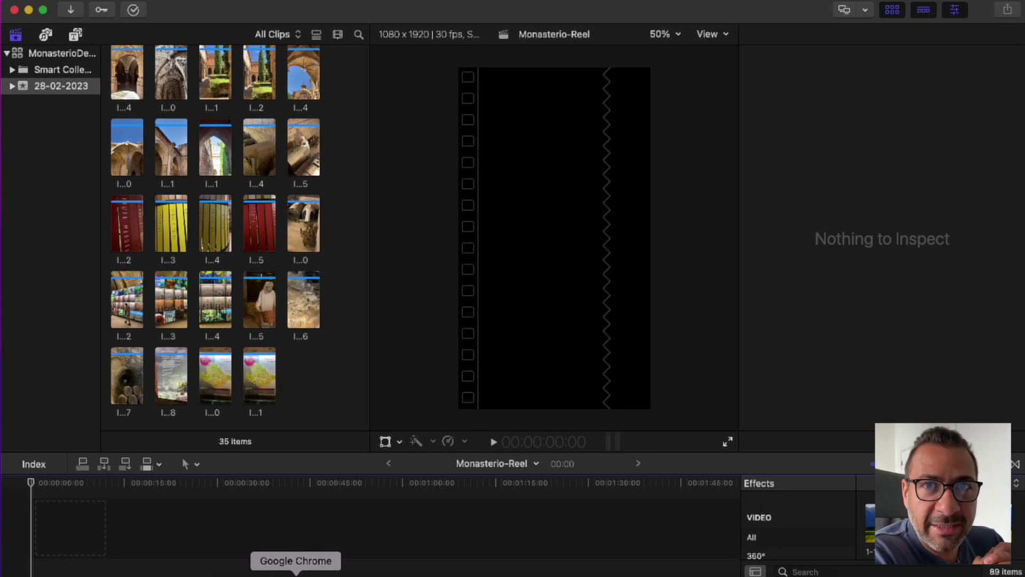
Step: Leave the Pixabay acoustic-track search and return to the Final Cut Pro browser
click(295, 573)
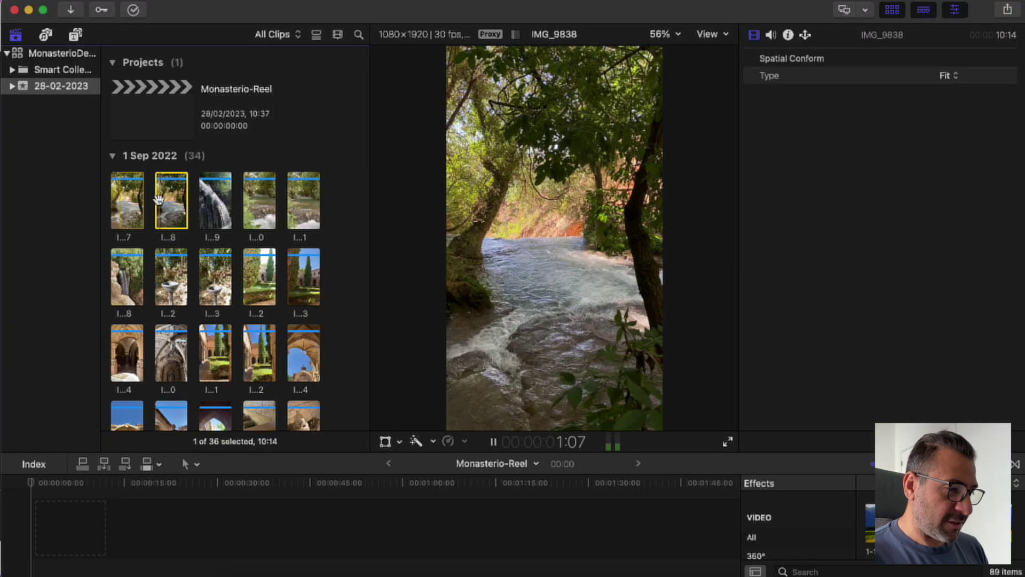
Step: Mark in/out ranges on browser clips such as IMG_9838 and IMG_9839, appending each to the timeline
key(i)
key(space)
key(o)
key(e)
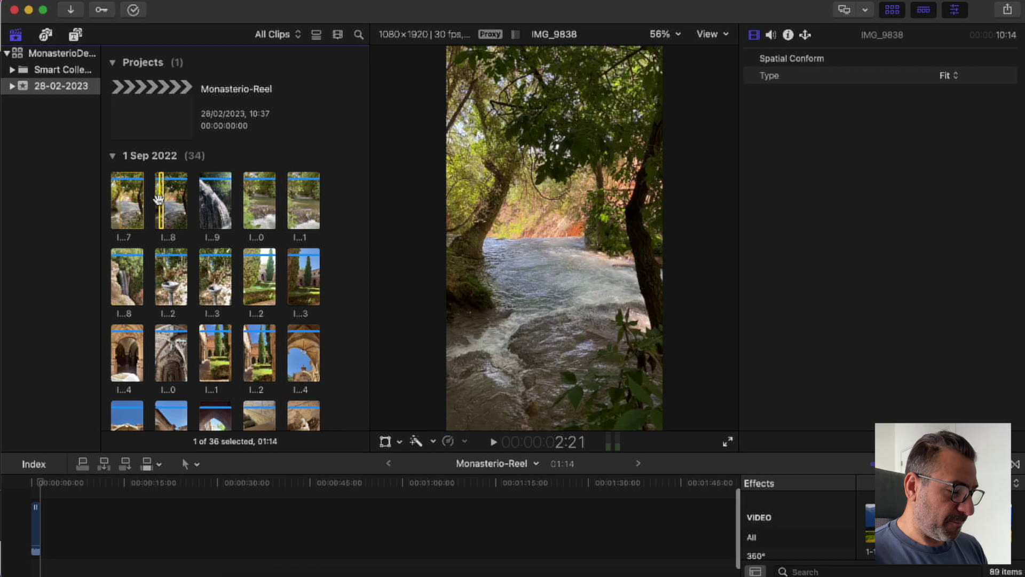
click(209, 203)
key(space)
key(i)
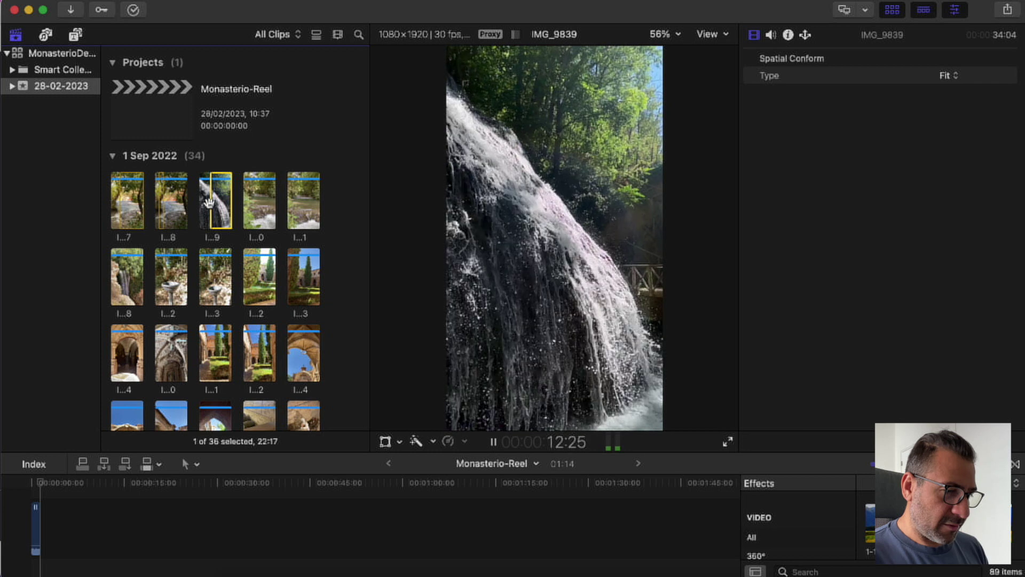
key(o)
key(e)
click(255, 195)
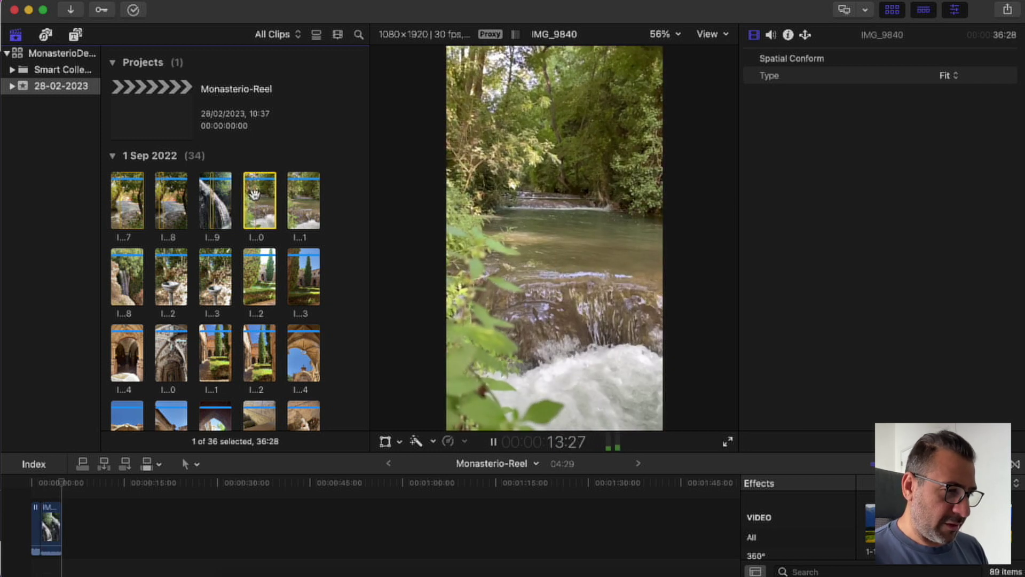
click(295, 207)
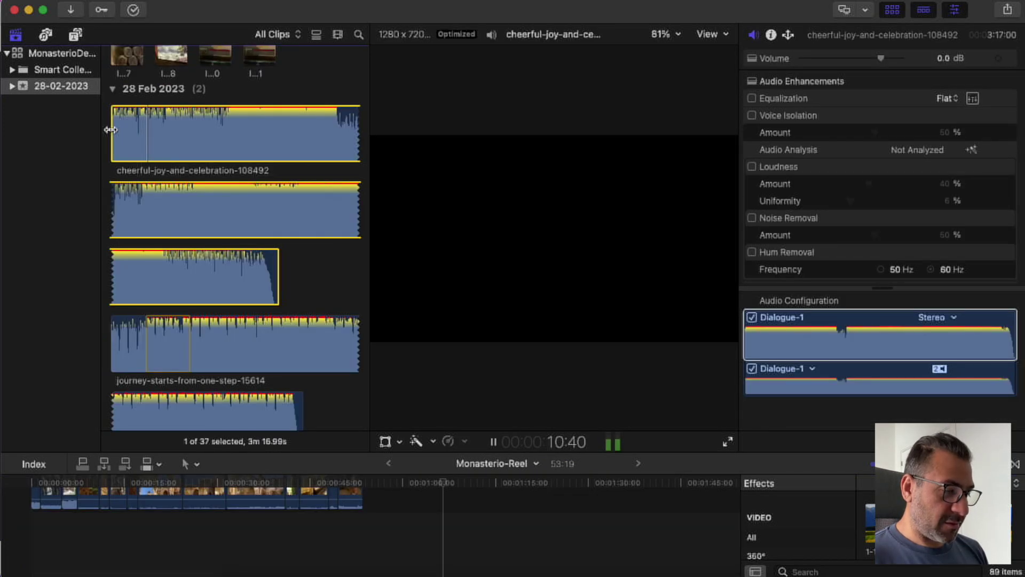
Step: Place a 15.92-second cheerful-joy-and-celebration-108492 excerpt under the video and play from the start
drag(111, 129, 39, 562)
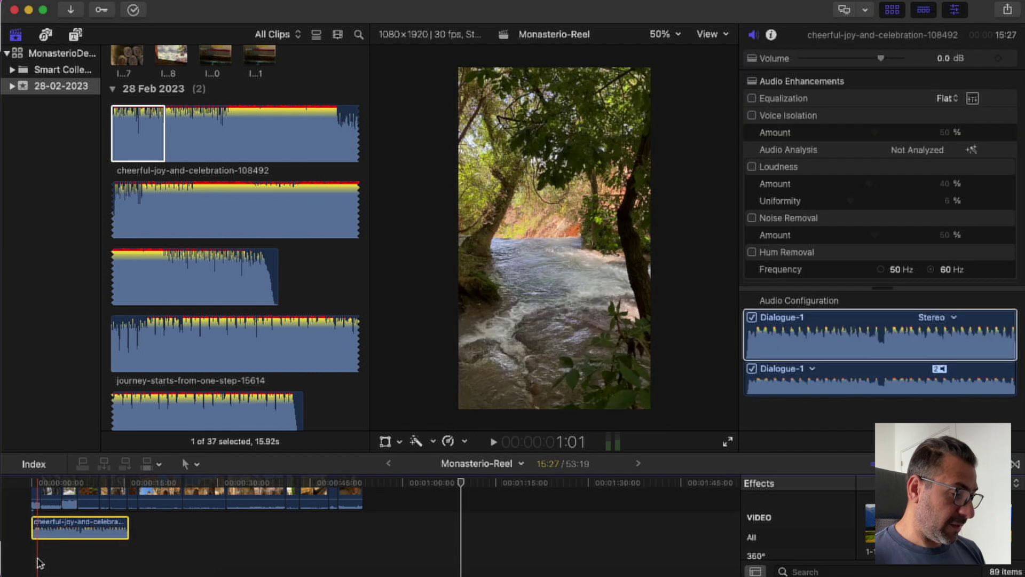
key(Home)
key(cmd+equal)
key(cmd+minus)
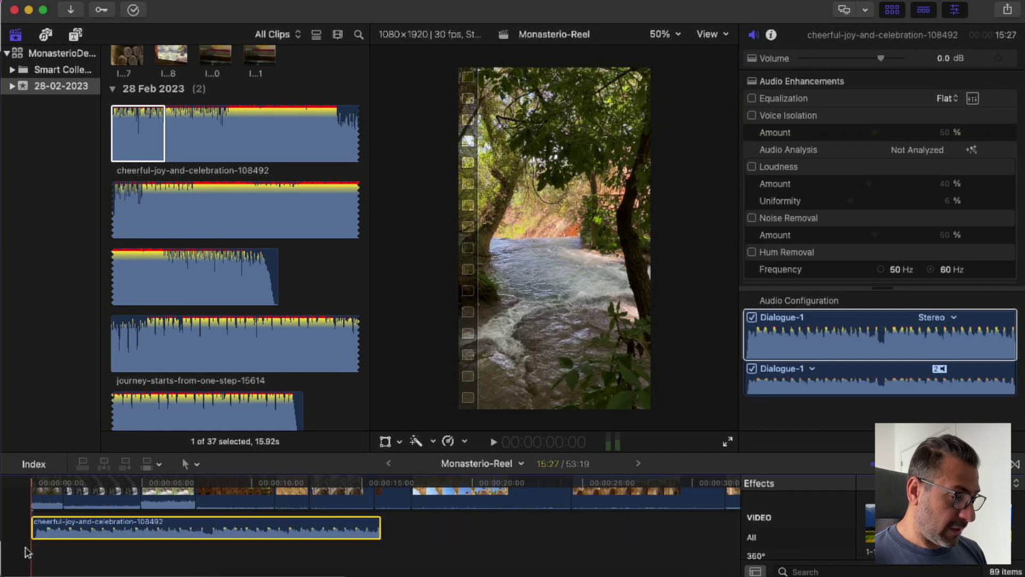
key(cmd+minus)
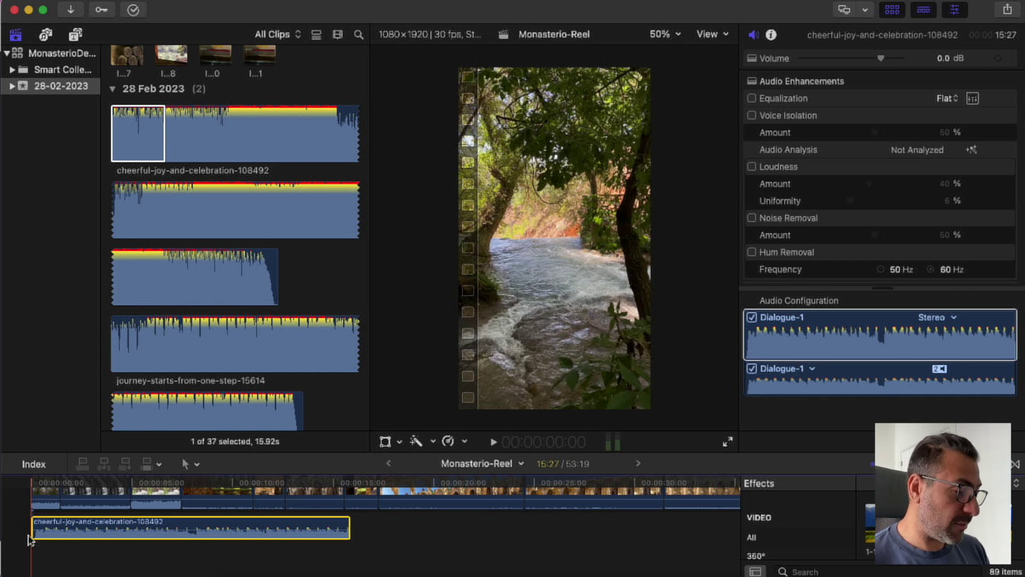
click(30, 544)
key(space)
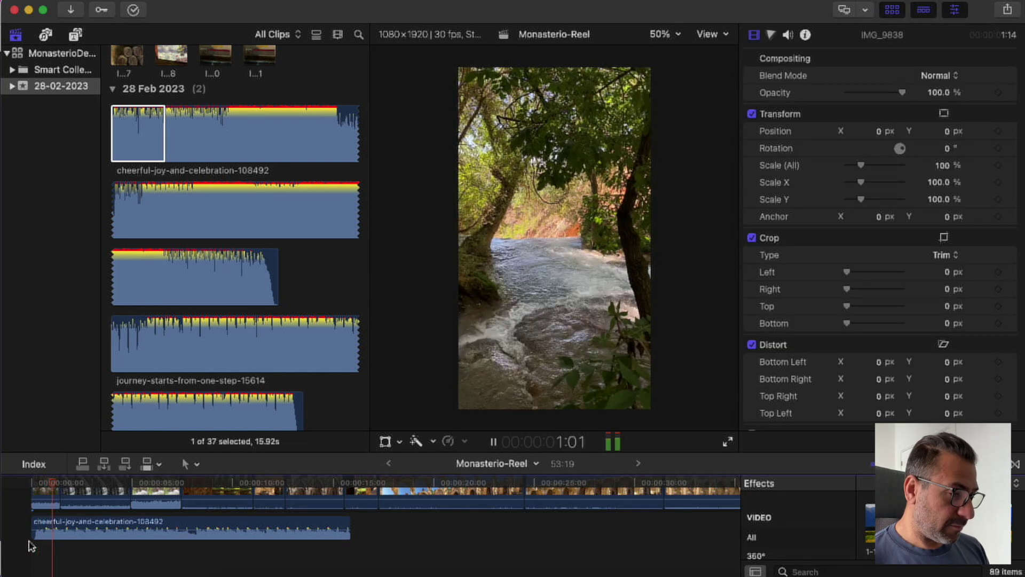
Step: Move the cut between the opening clips later and end the third clip earlier
key(space)
key(super+equal)
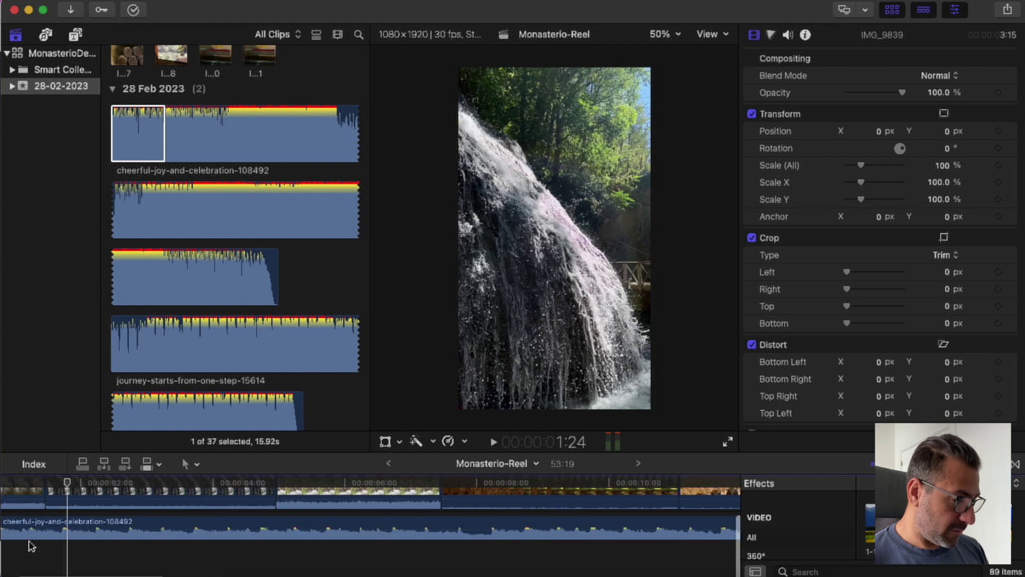
key(super+equal)
key(super+equal)
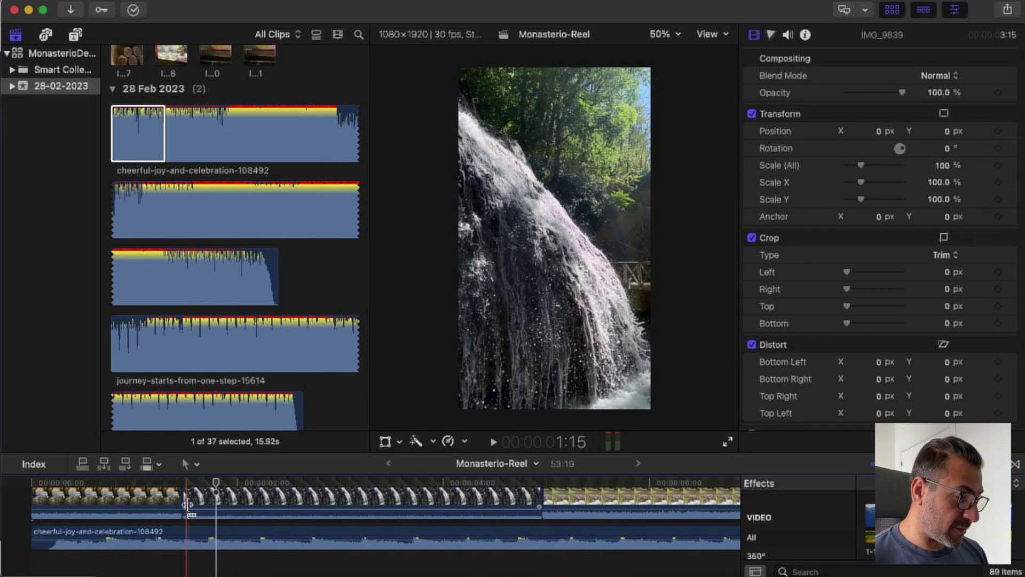
drag(184, 507, 261, 510)
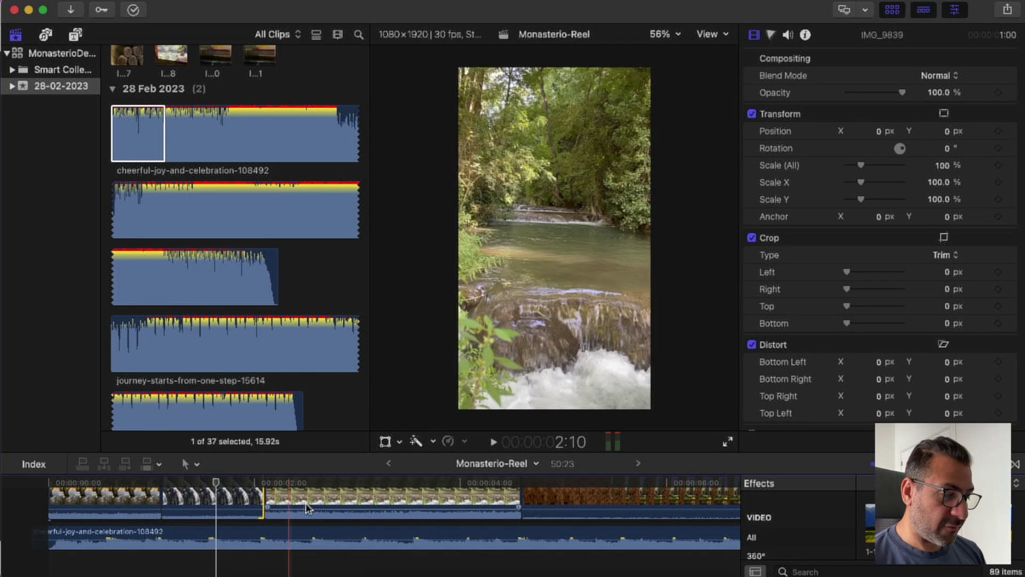
drag(520, 510, 369, 511)
key(shift+z)
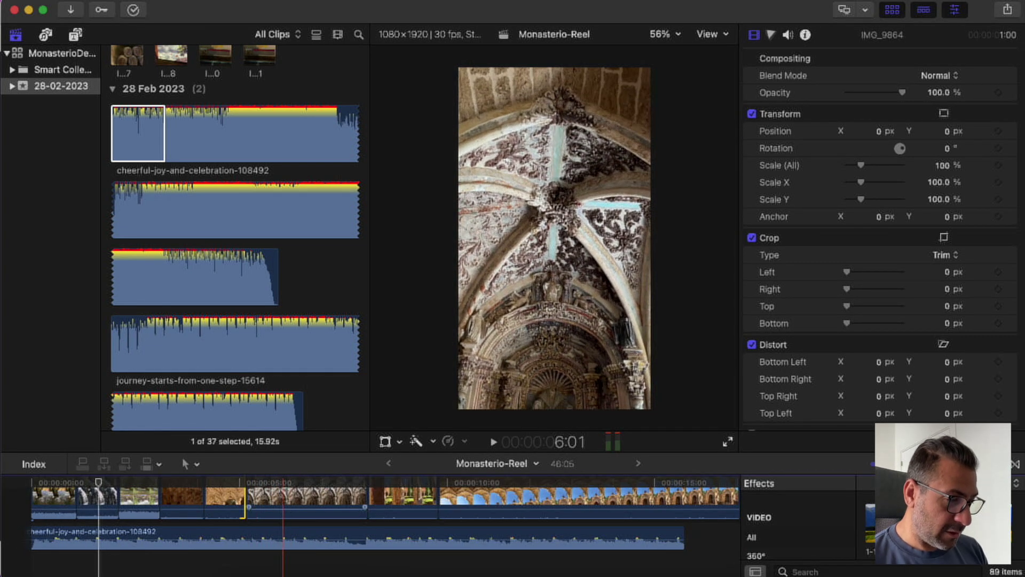
Step: Split a clip and delete the short unwanted section, closing the gap
click(282, 510)
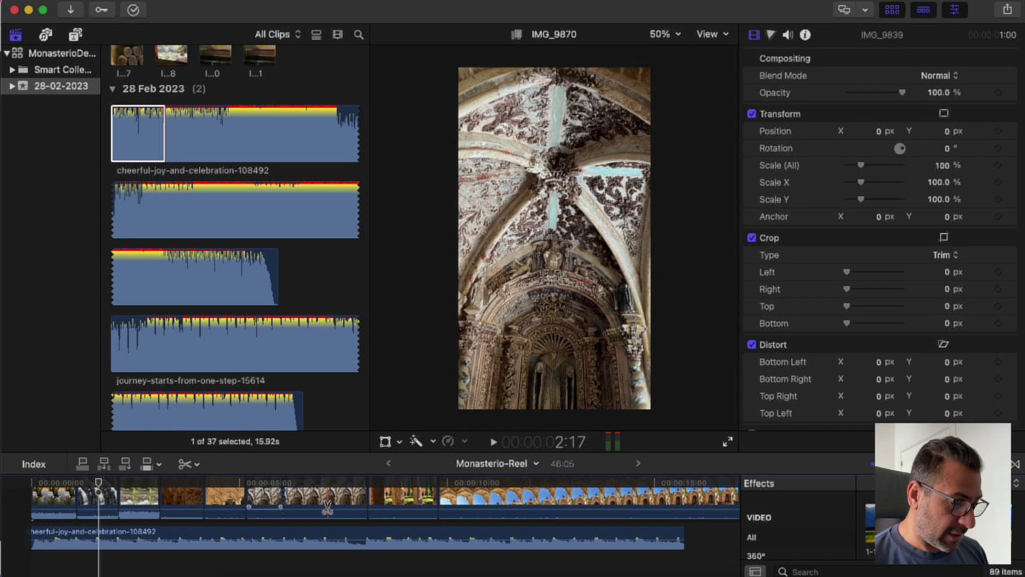
key(a)
click(328, 504)
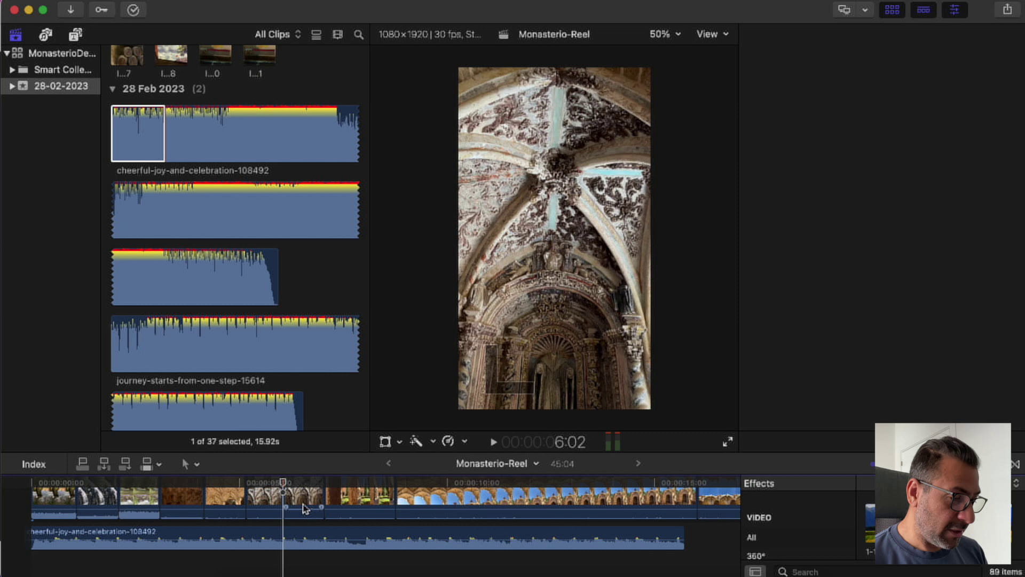
key(Delete)
click(237, 505)
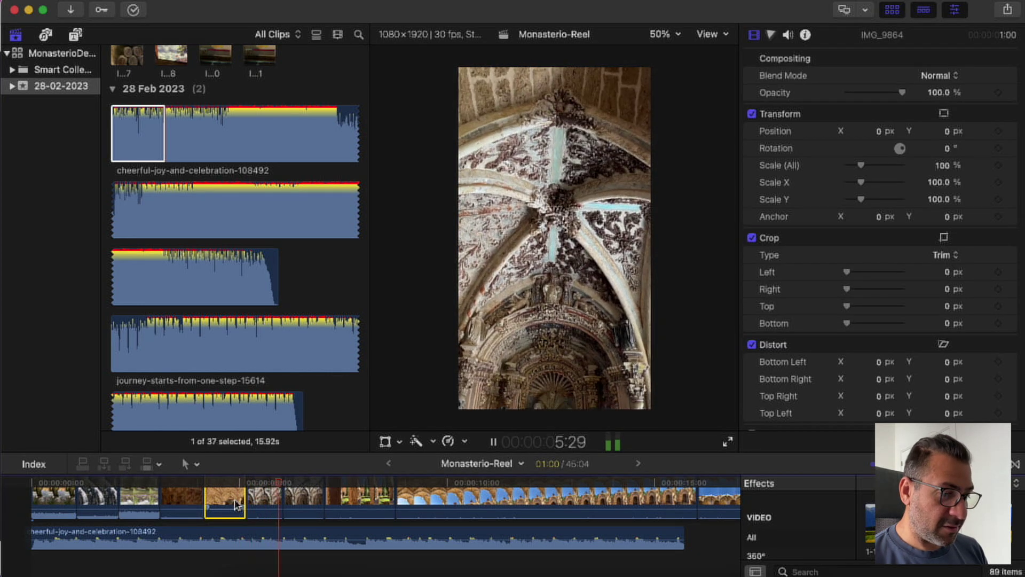
key(space)
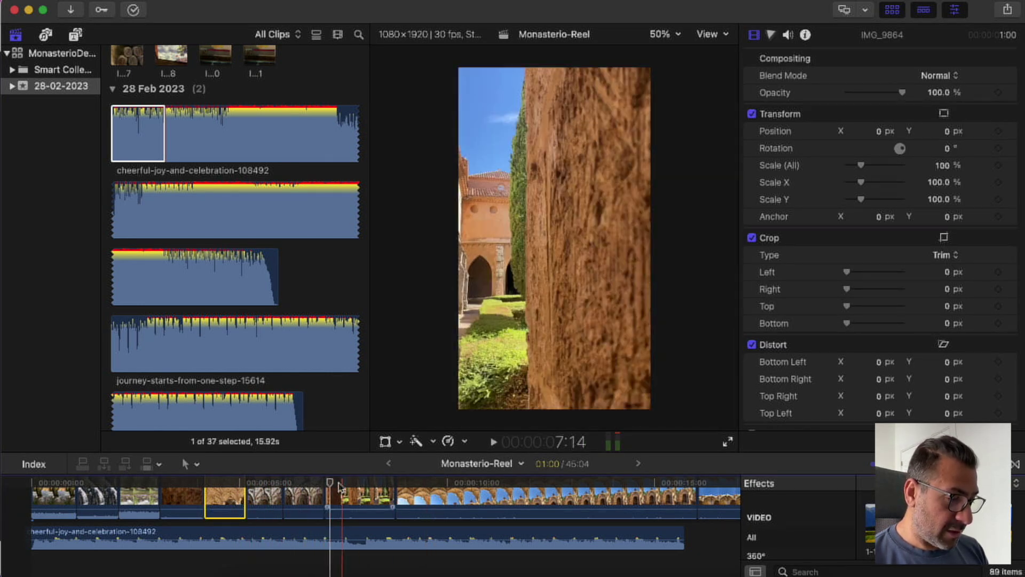
Step: Trim IMG_9870's start and end, taking 14 frames off its end
click(317, 502)
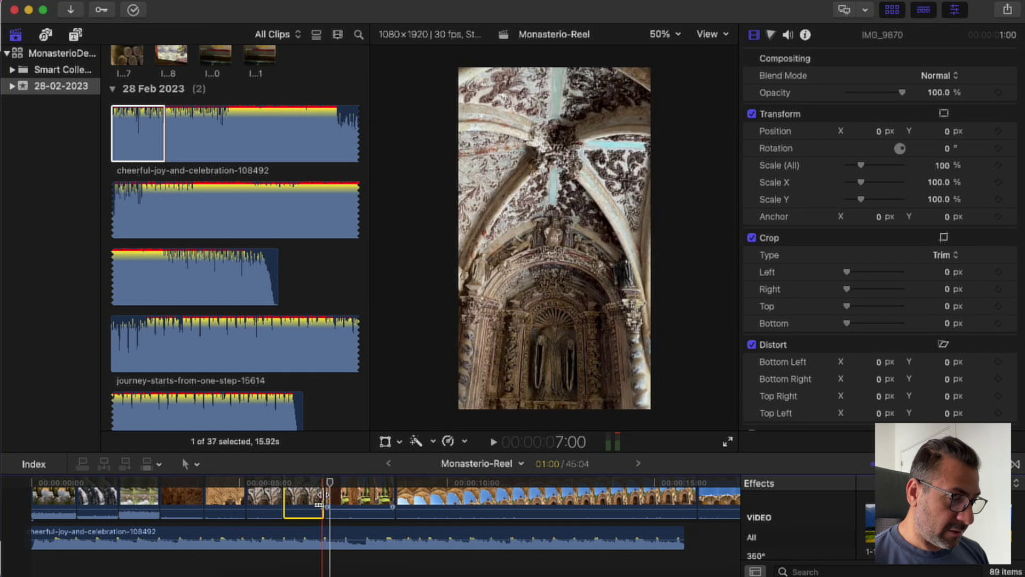
drag(318, 504, 359, 509)
drag(288, 500, 331, 504)
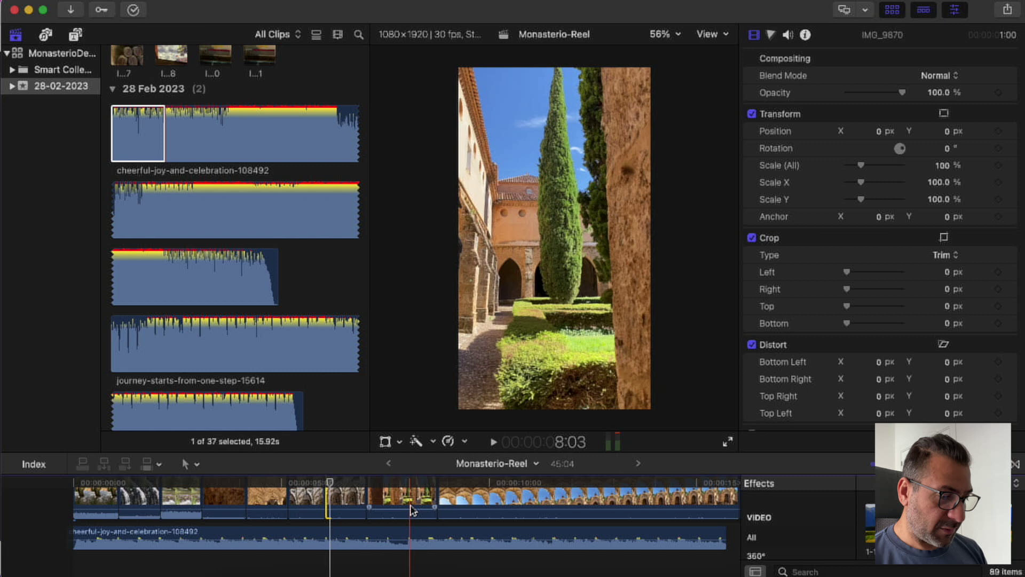
mouse_move(428, 506)
mouse_down()
mouse_move(400, 506)
mouse_move(413, 502)
mouse_up()
Step: Blade the arch clip and delete the unwanted section after the cut
click(375, 496)
key(space)
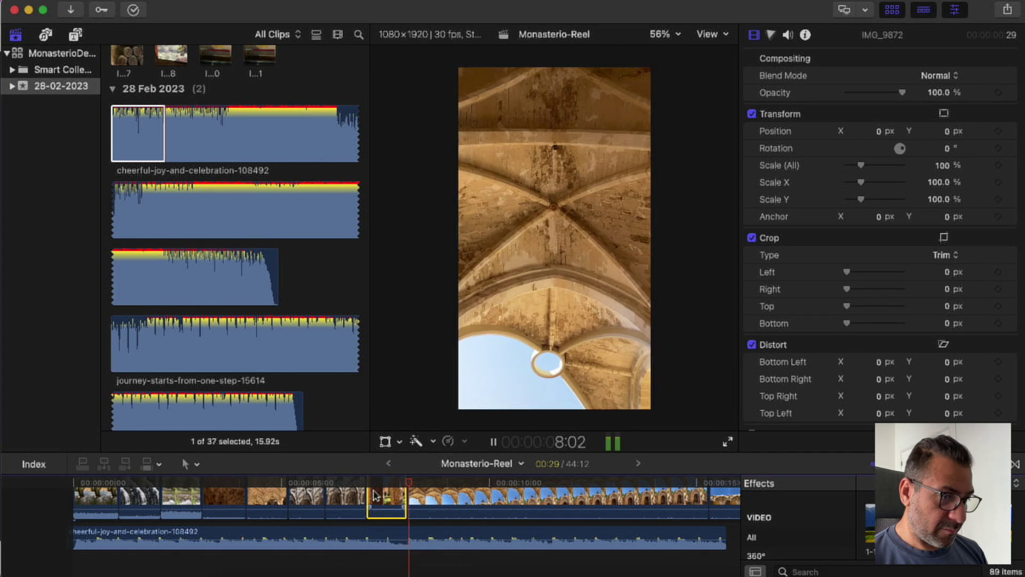
key(space)
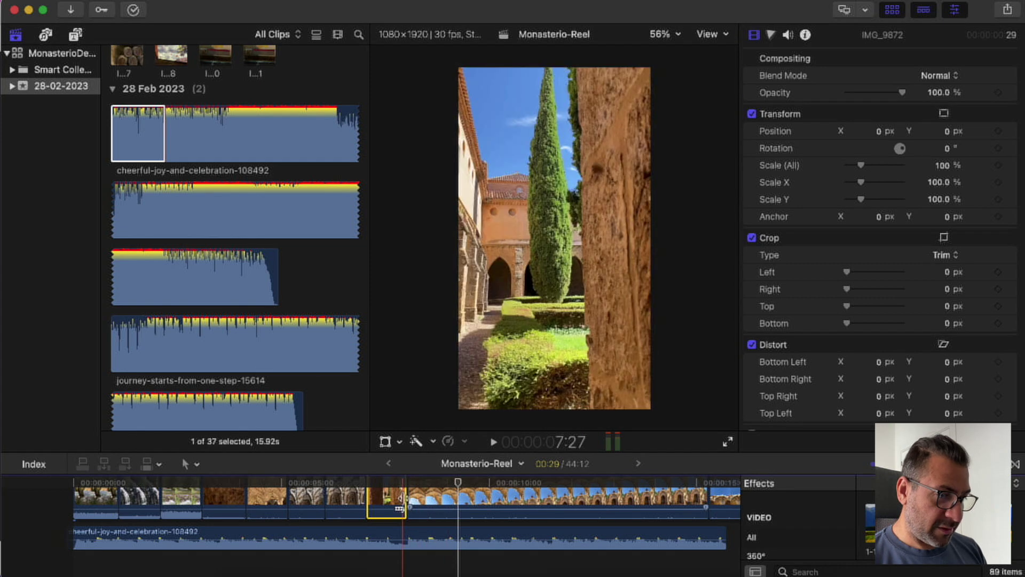
key(b)
click(450, 507)
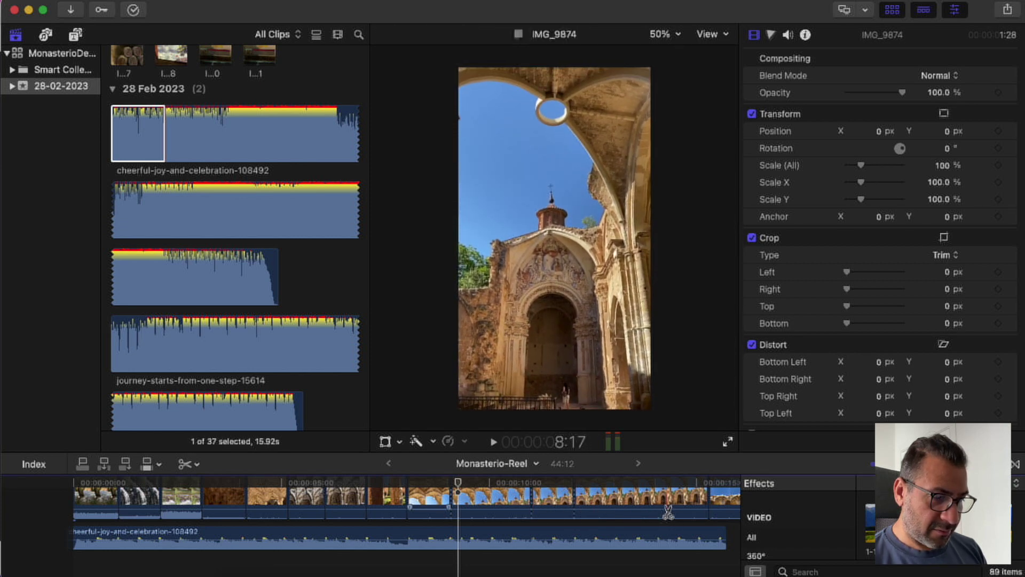
key(a)
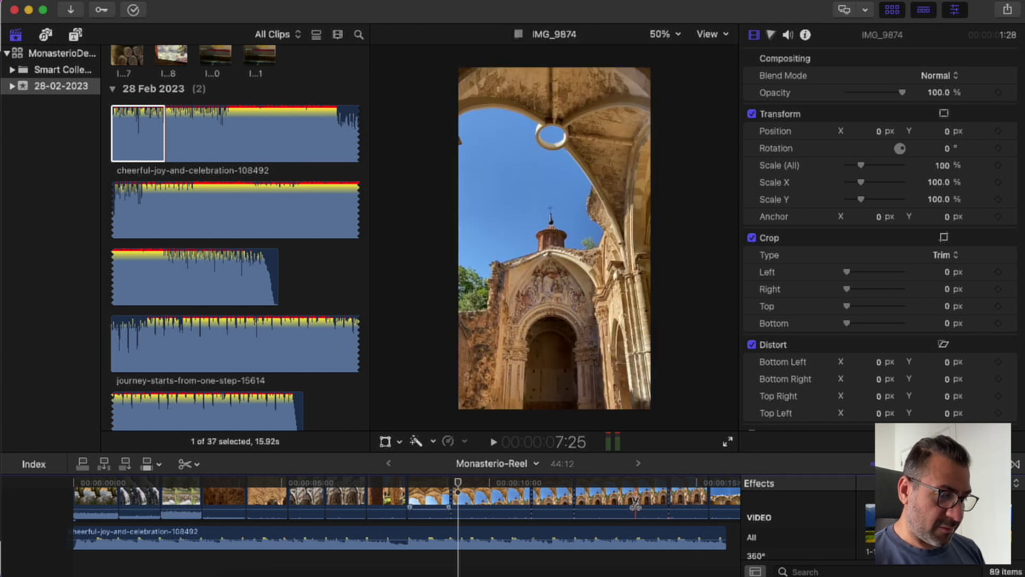
click(635, 497)
key(Delete)
key(cmd+4)
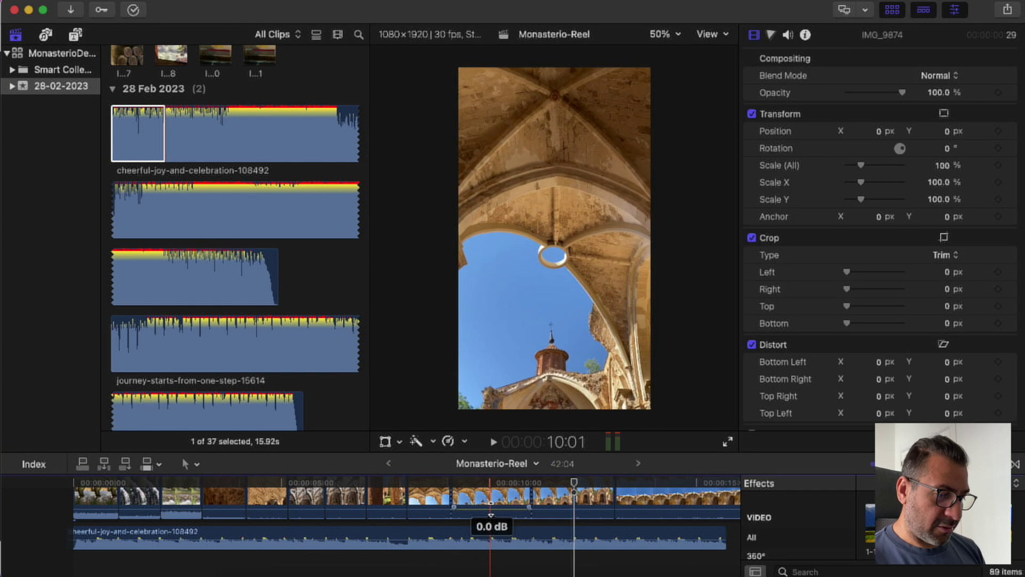
Step: Delete the next unwanted clip section and play back the edited reel
click(490, 507)
key(Delete)
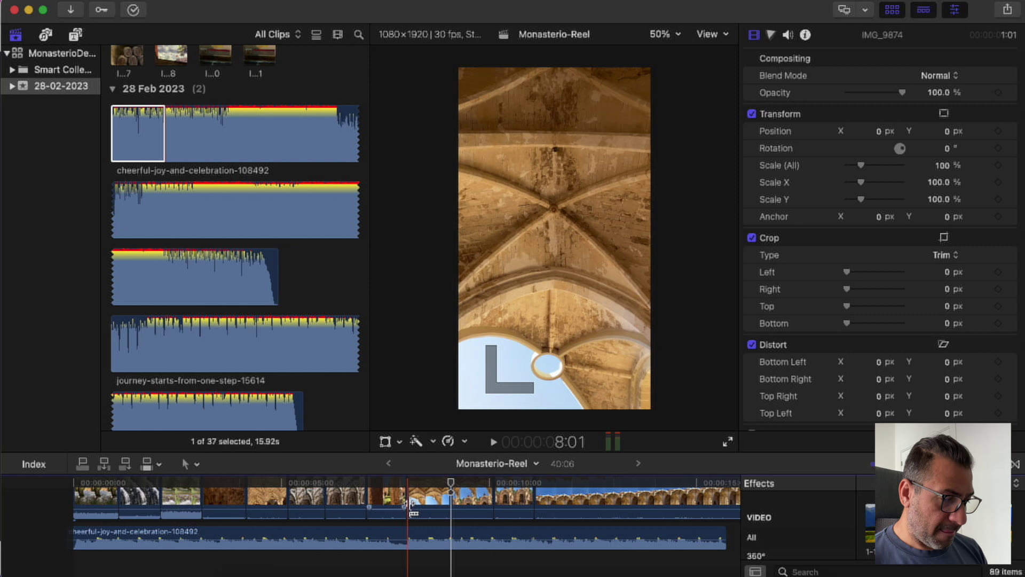
key(space)
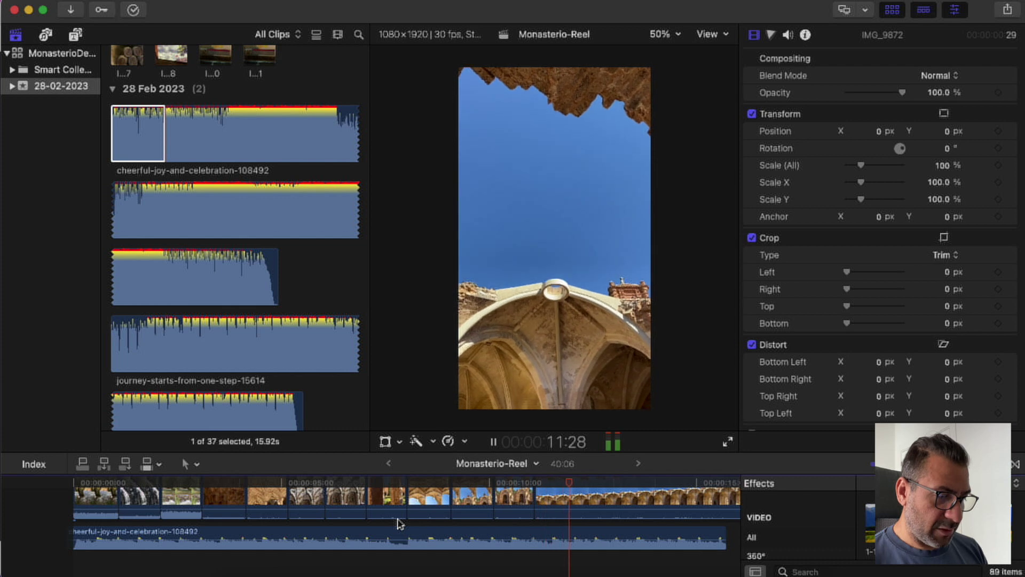
key(space)
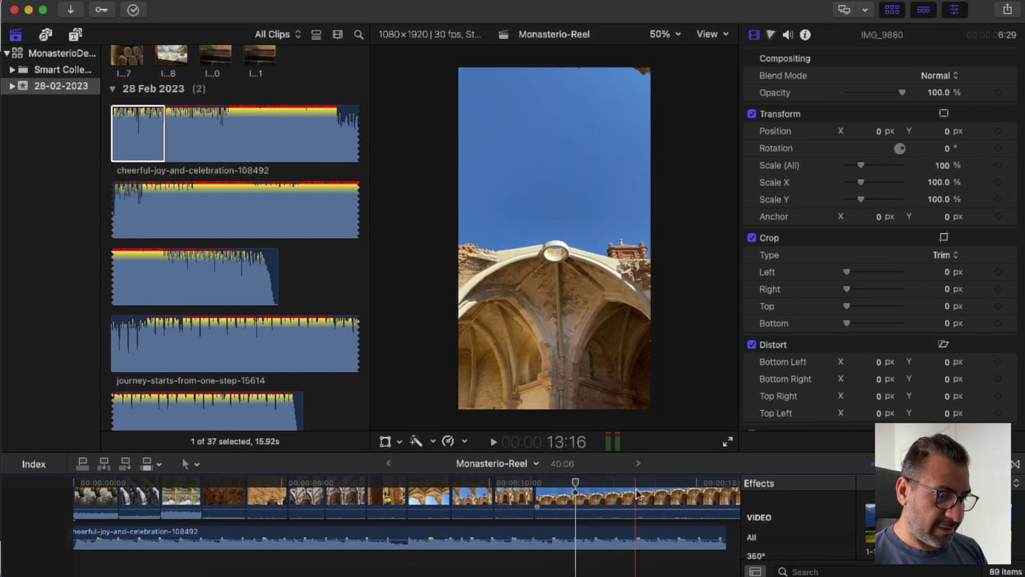
Step: Split IMG_9881 with the Blade and delete its unwanted part
scroll(635, 493, right, 5)
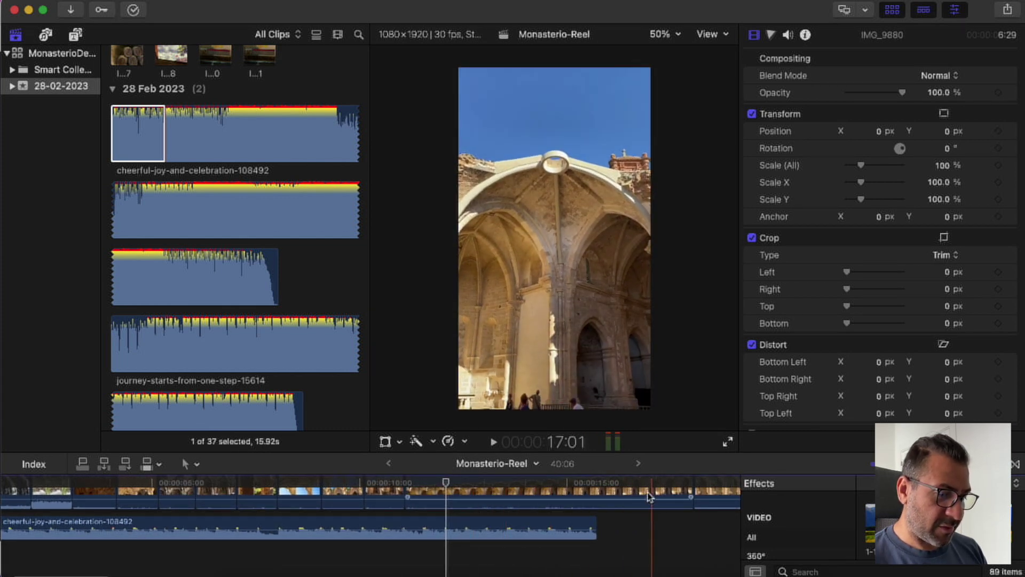
click(637, 495)
click(411, 497)
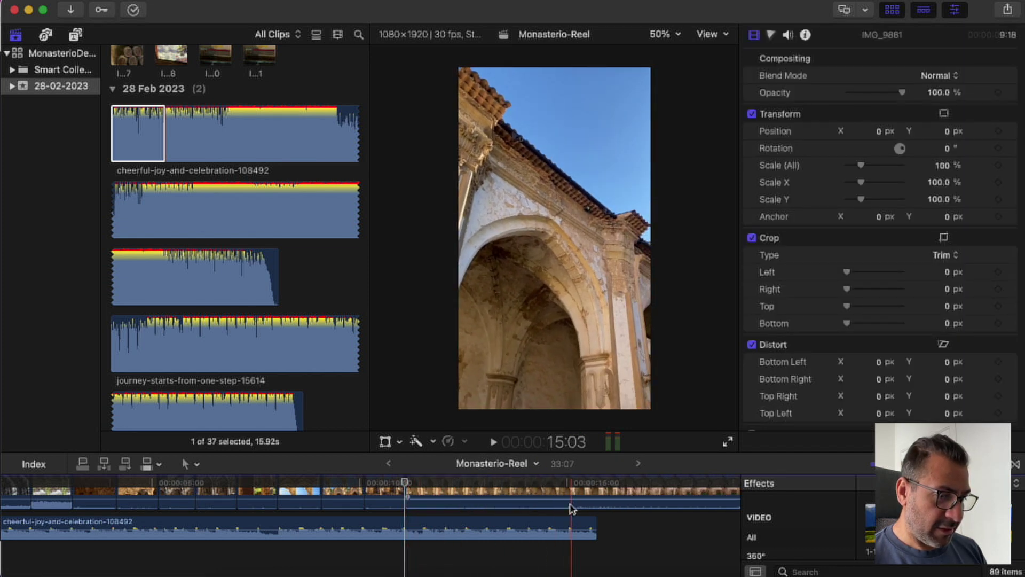
mouse_move(420, 505)
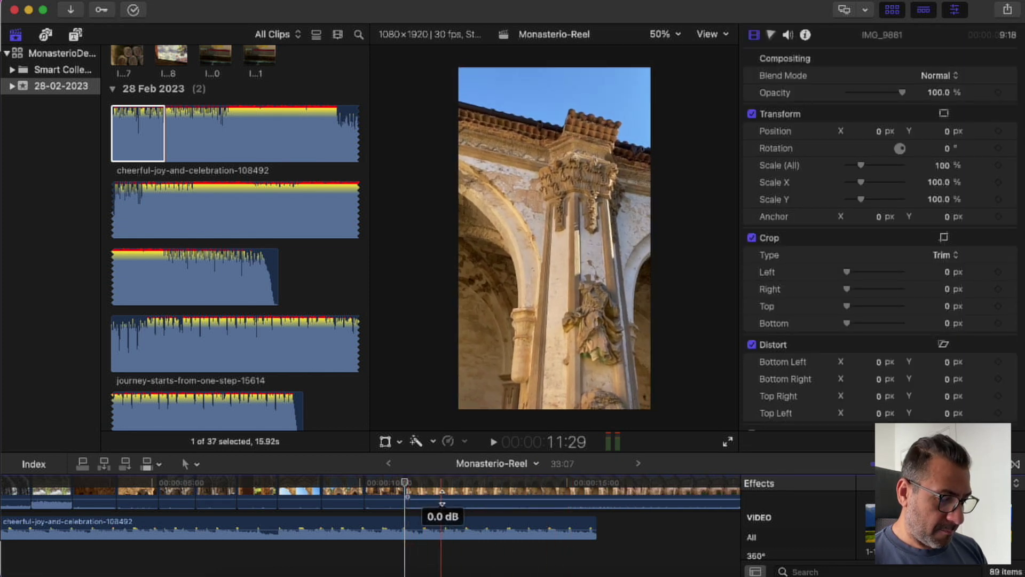
key(b)
click(444, 499)
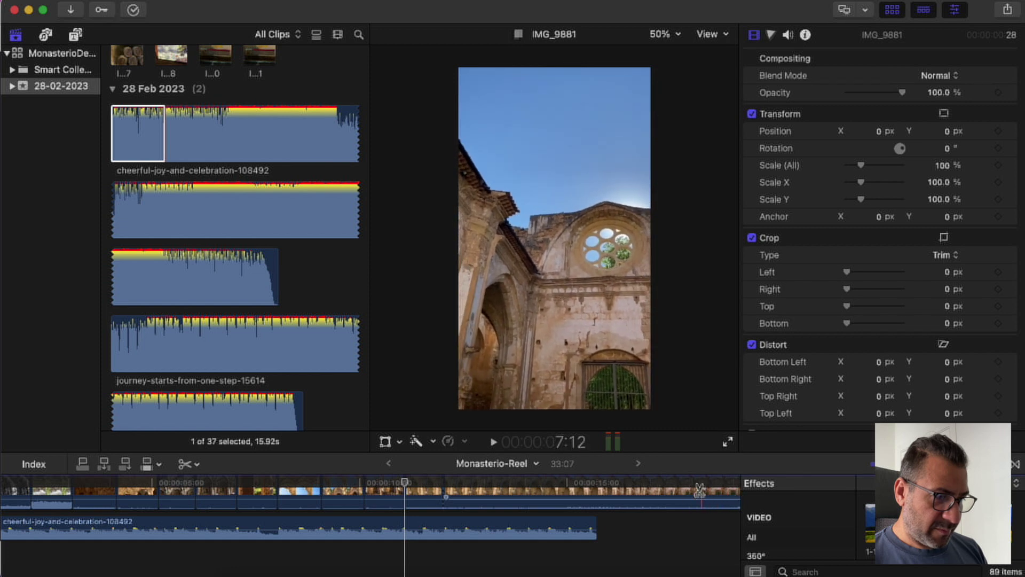
scroll(715, 494, right, 5)
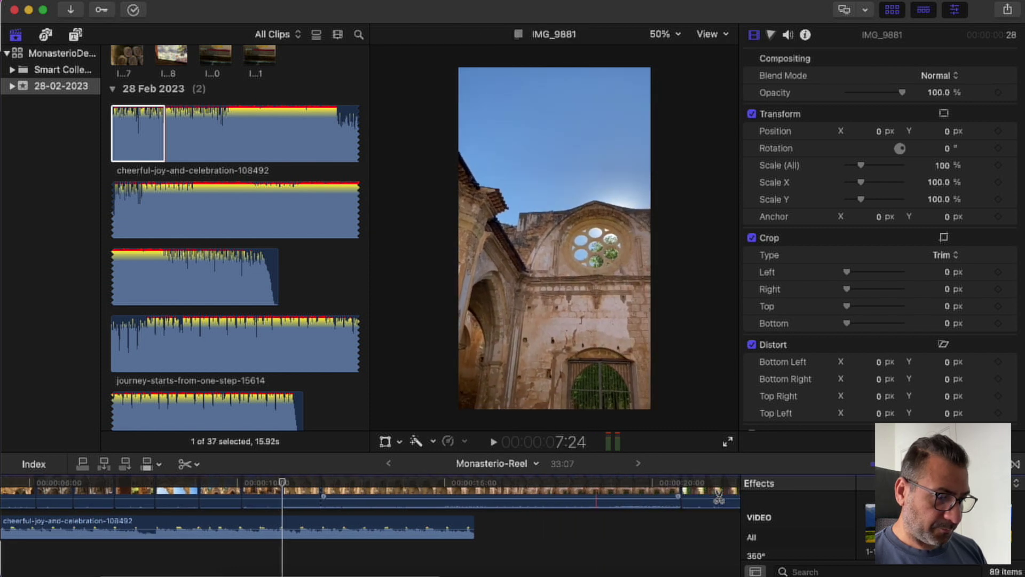
scroll(718, 498, right, 7)
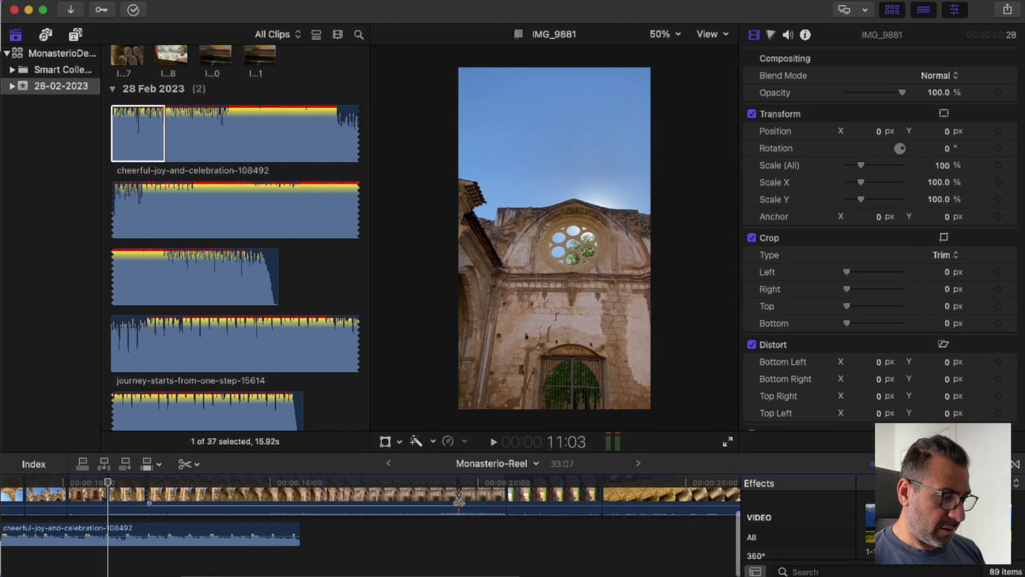
key(a)
click(415, 499)
key(Delete)
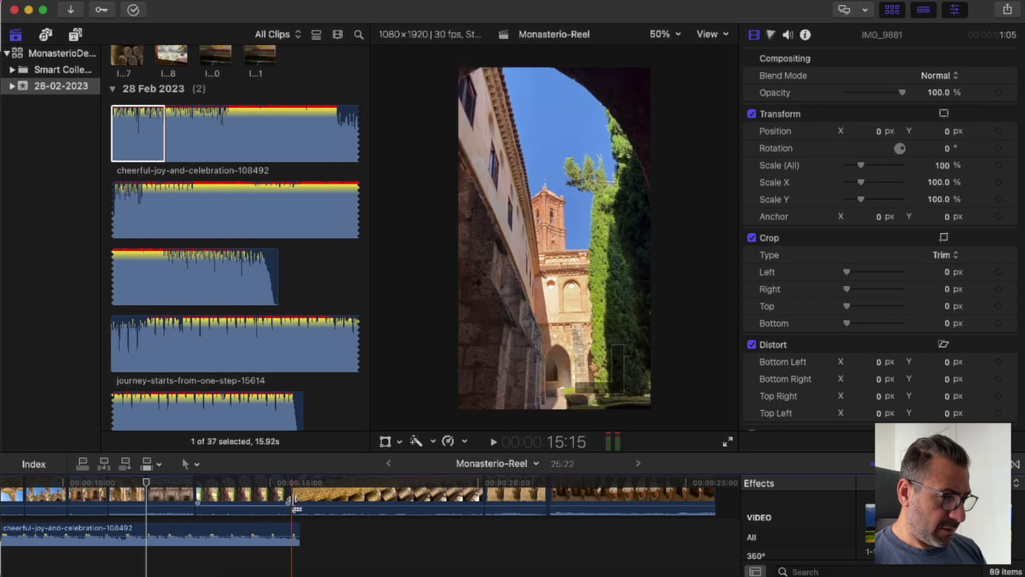
Step: Shorten an edit point, then delete an unwanted clip plus IMG_9920 and IMG_9922
click(199, 503)
drag(199, 503, 247, 502)
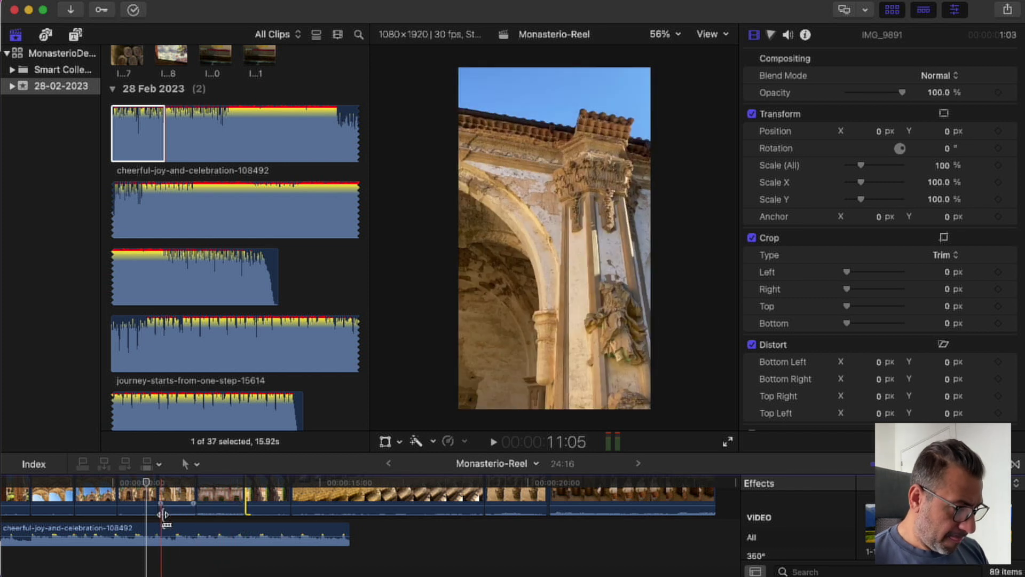
click(467, 500)
key(Delete)
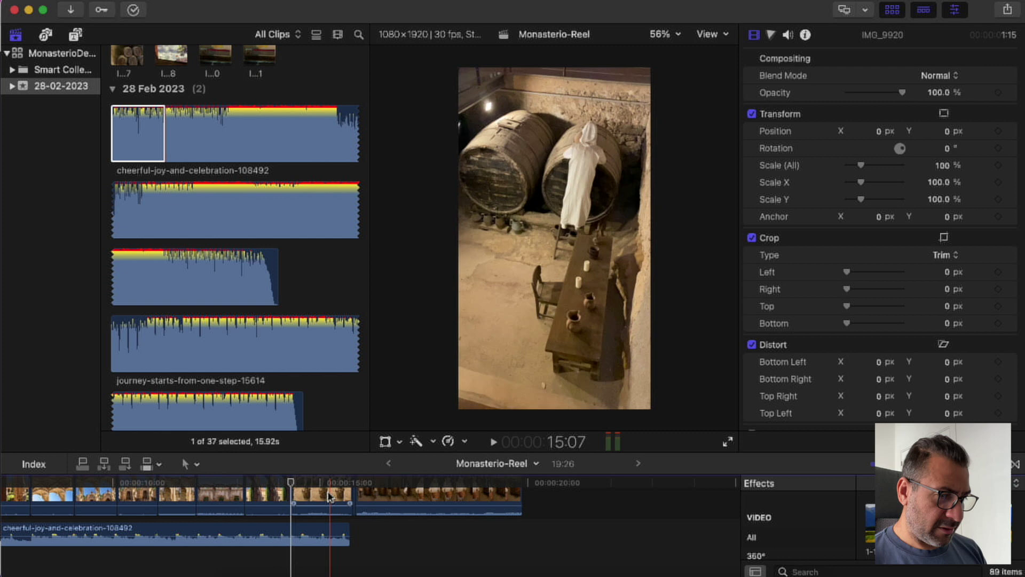
click(323, 502)
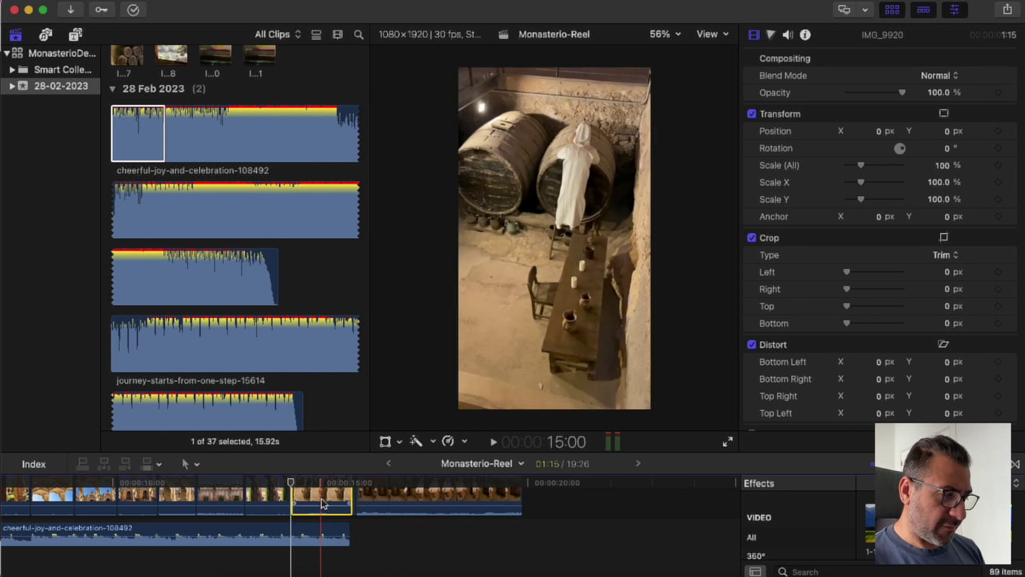
key(Delete)
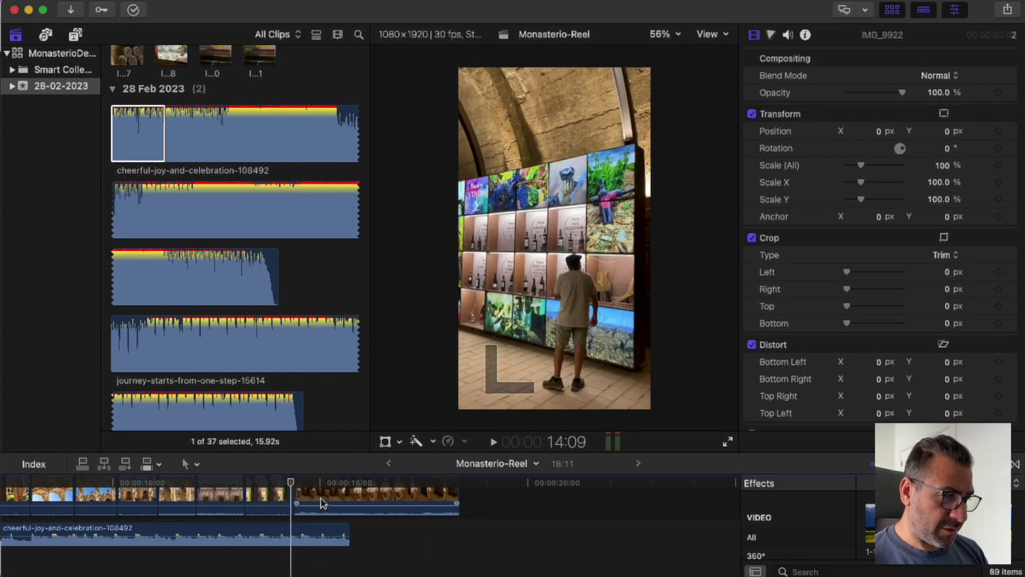
click(421, 503)
key(Delete)
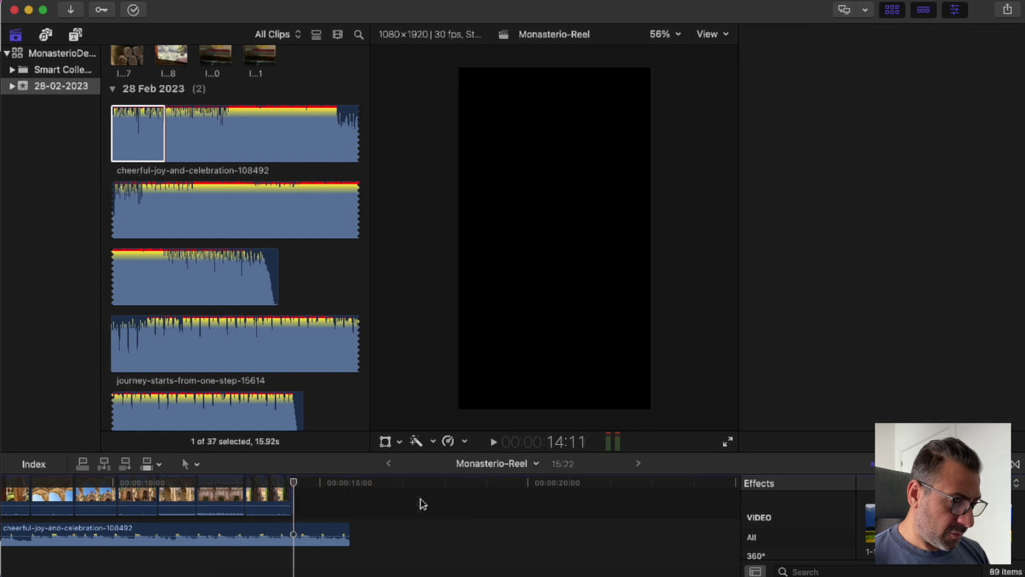
Step: Move IMG_9881 before IMG_9674 and IMG_9891 before IMG_9881
click(359, 523)
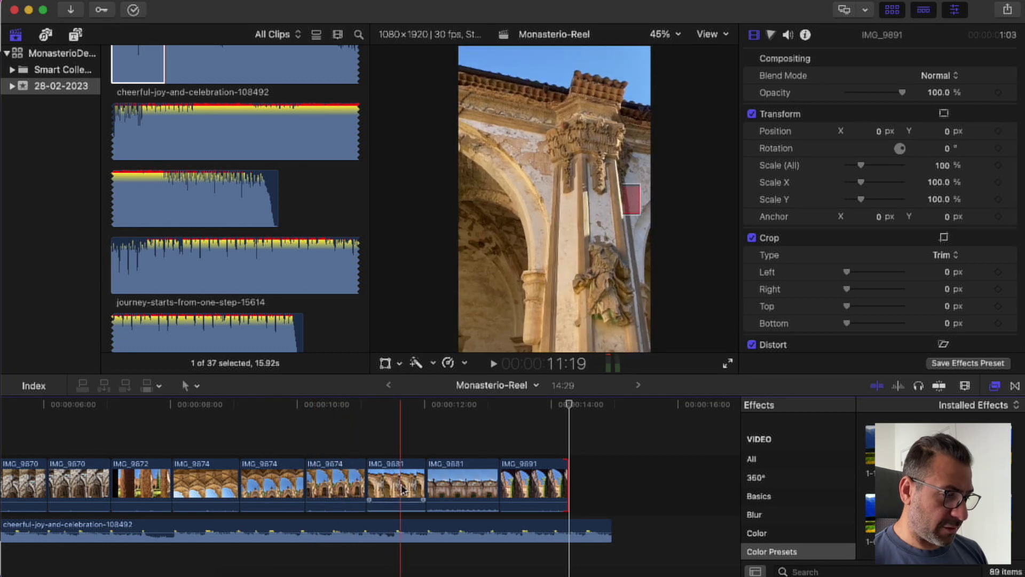
drag(401, 490, 340, 485)
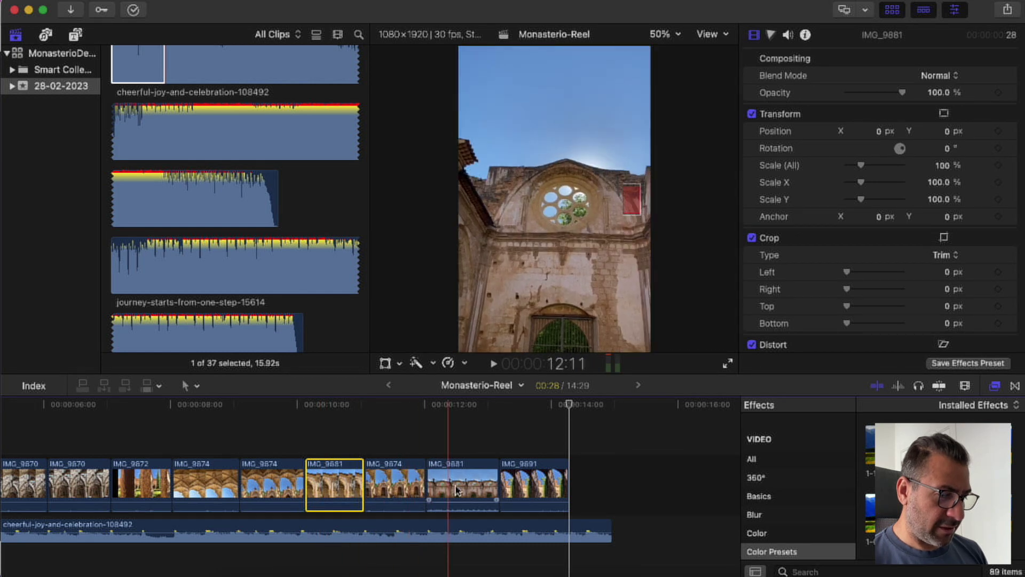
drag(534, 487, 444, 478)
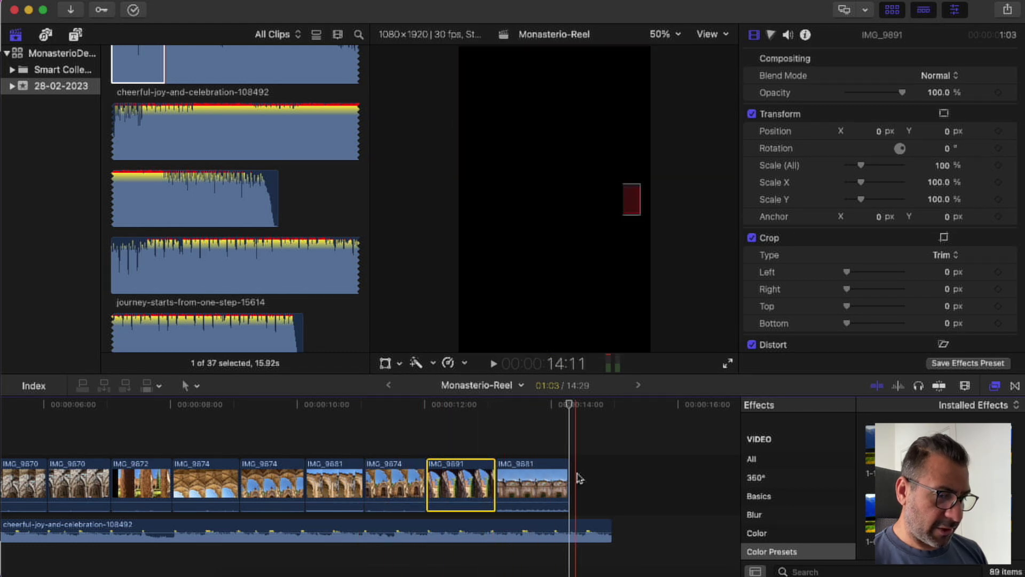
Step: Trim the music clip to end with the video, making the reel 14:09 long
click(605, 522)
drag(605, 522, 565, 519)
key(shift+z)
Step: Lower the IMG_9839 clip's own audio to about -28.6 dB, undoing a trial audio detach
drag(94, 495, 49, 502)
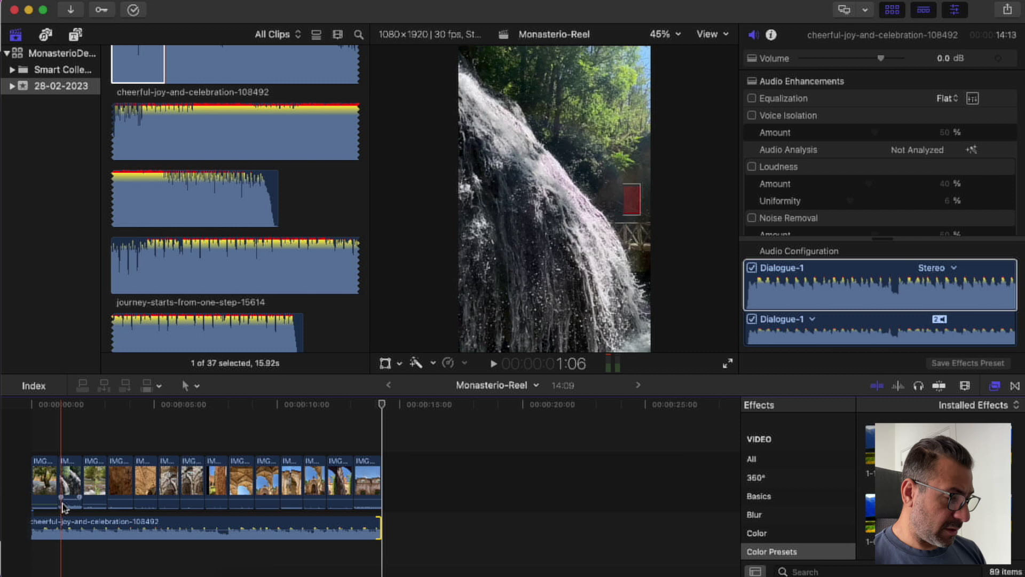
right_click(66, 481)
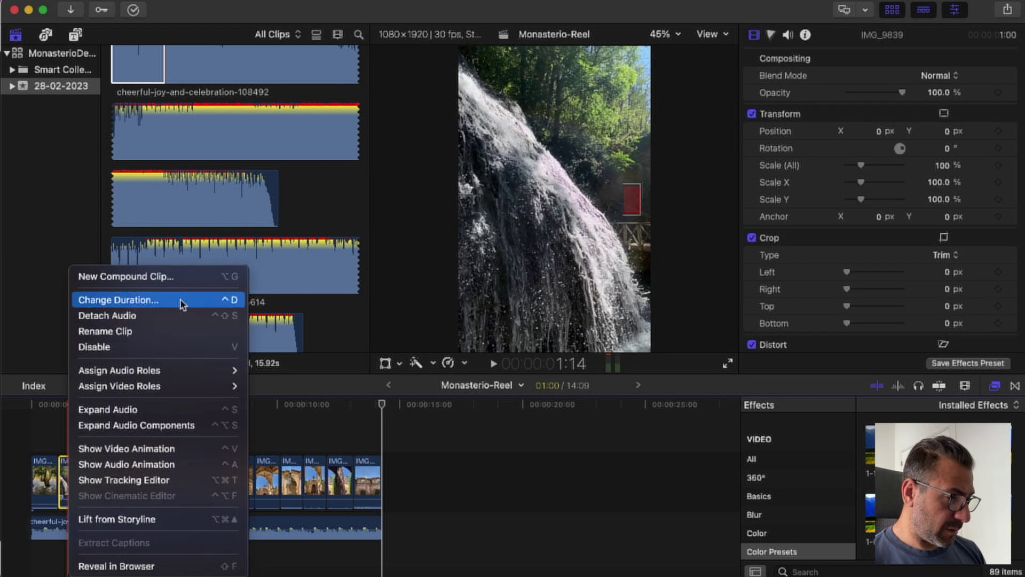
click(165, 319)
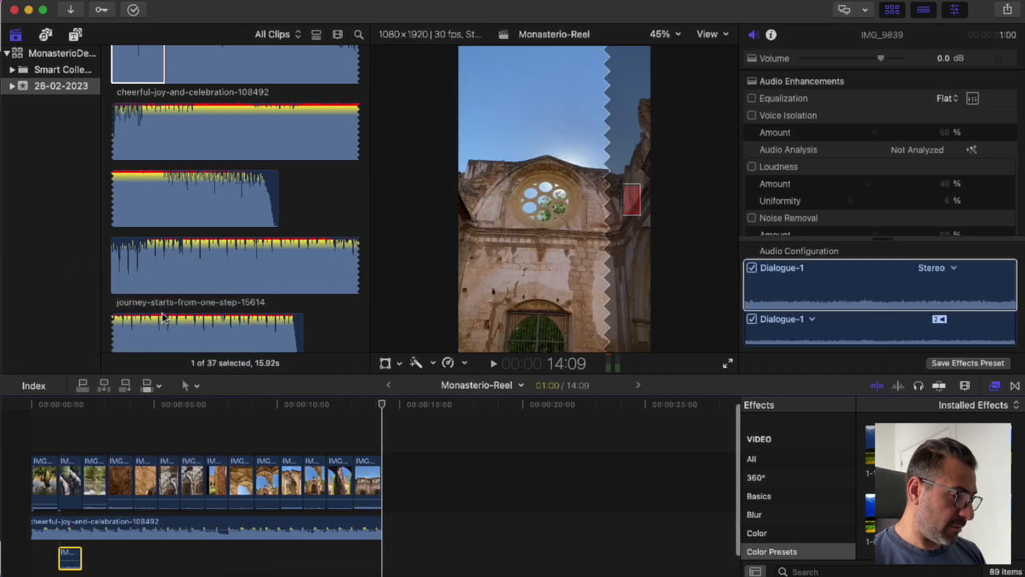
key(Delete)
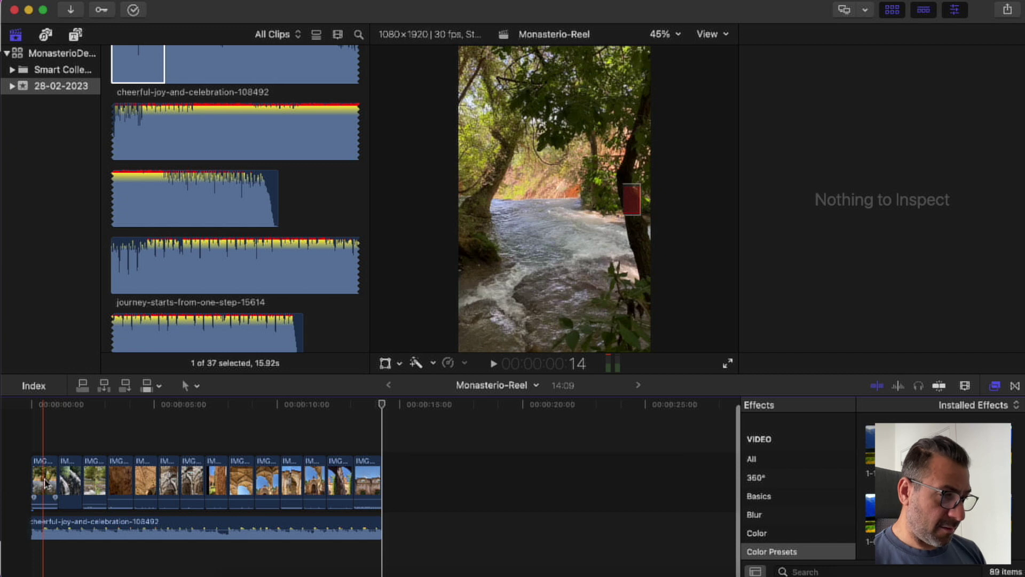
Step: Detach the third clip's audio and move it left beneath the clips, below the music
click(96, 478)
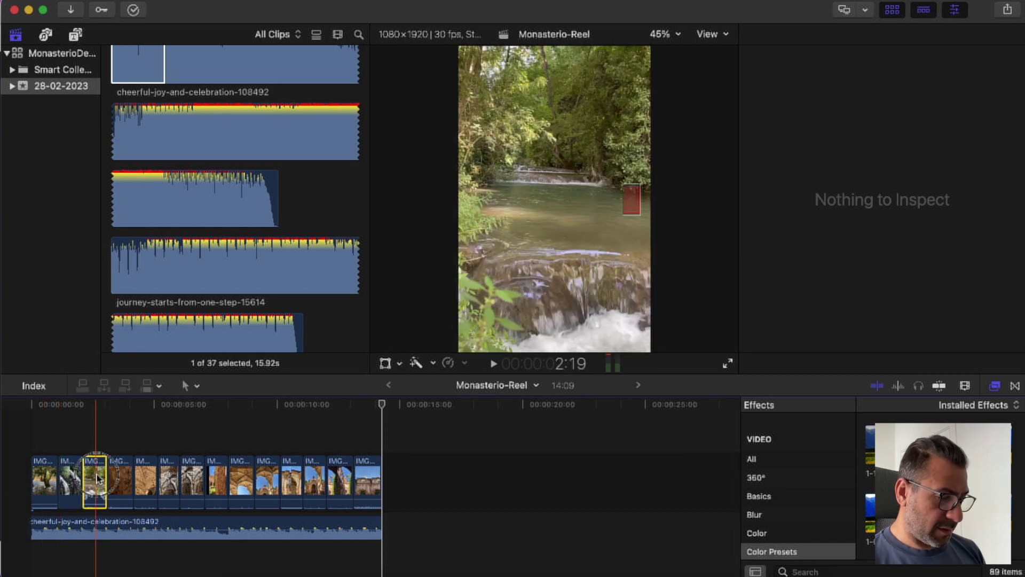
right_click(96, 477)
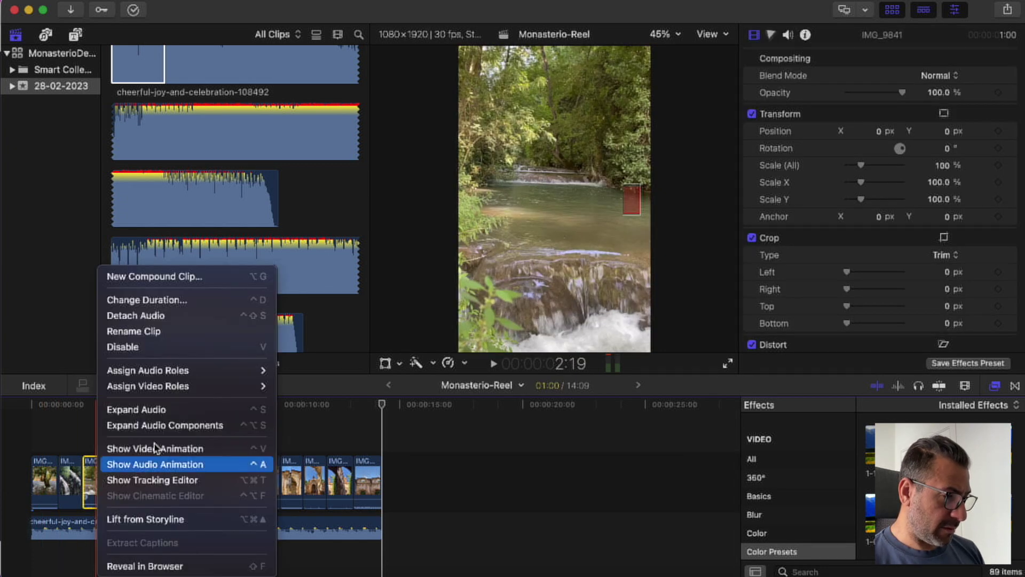
click(195, 316)
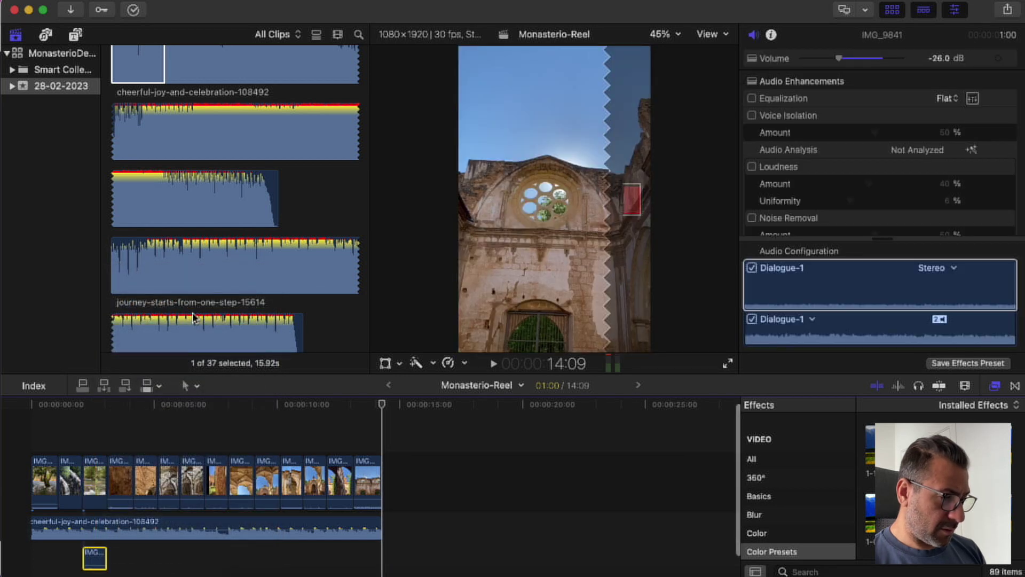
click(397, 496)
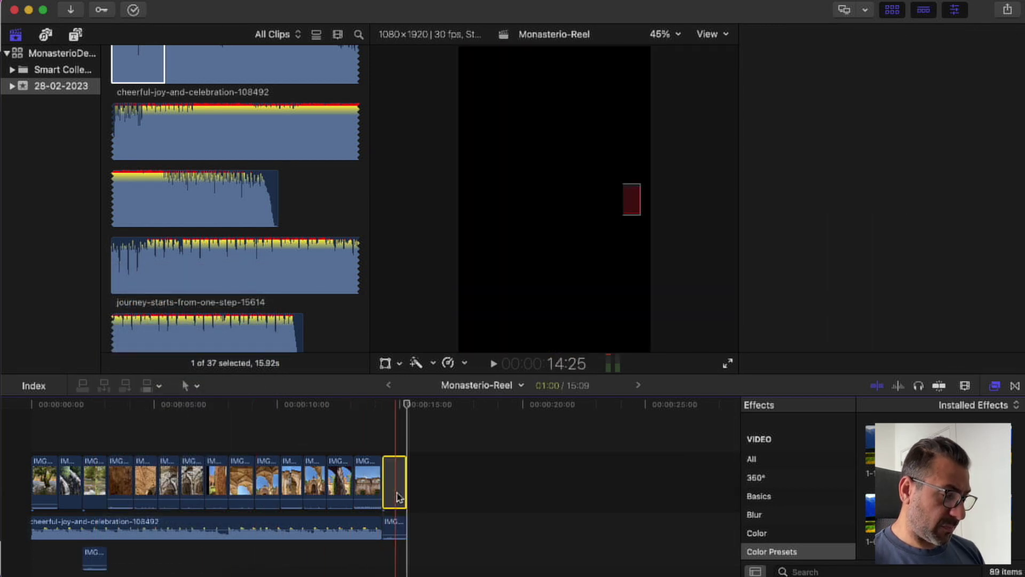
drag(394, 525, 67, 554)
Step: Delete the empty gap at the timeline end, leaving 14:09, and play the reel from the start
click(401, 473)
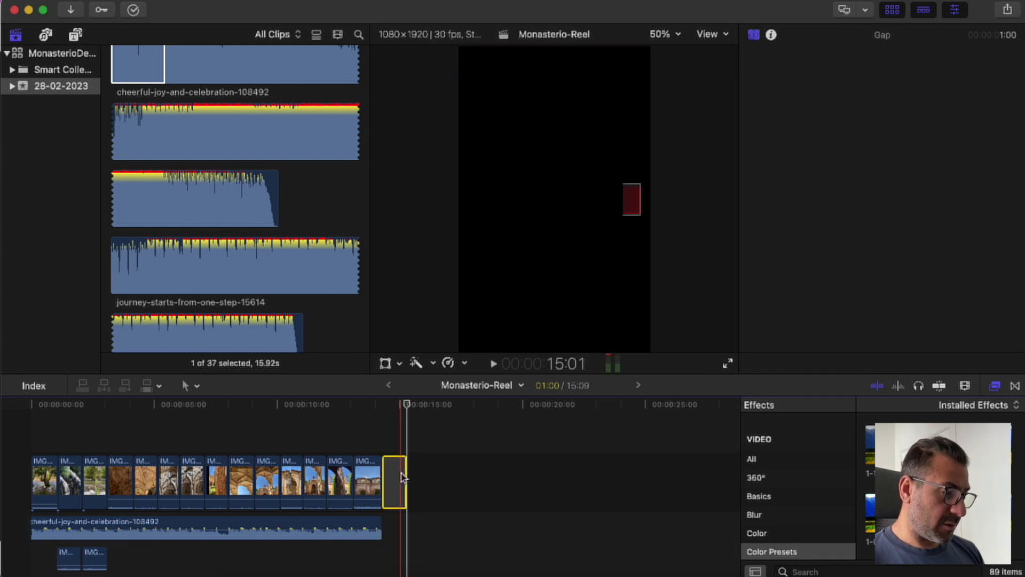
key(Delete)
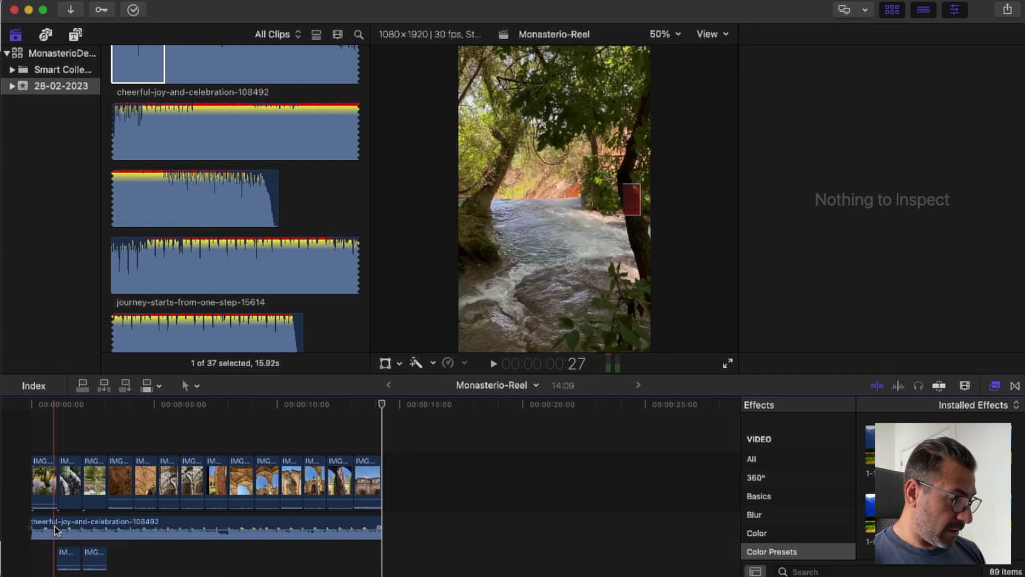
click(32, 559)
key(space)
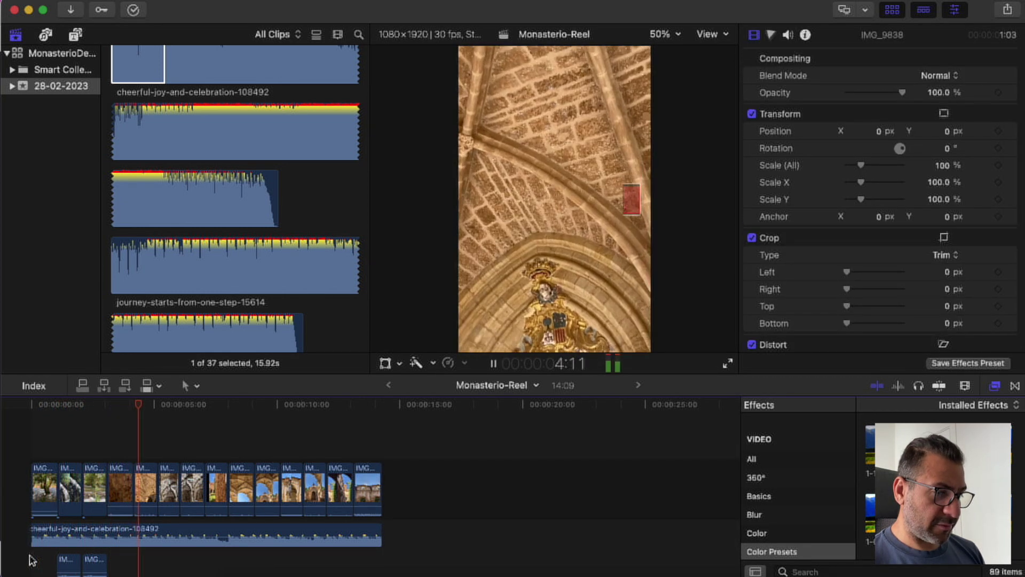
key(space)
key(Home)
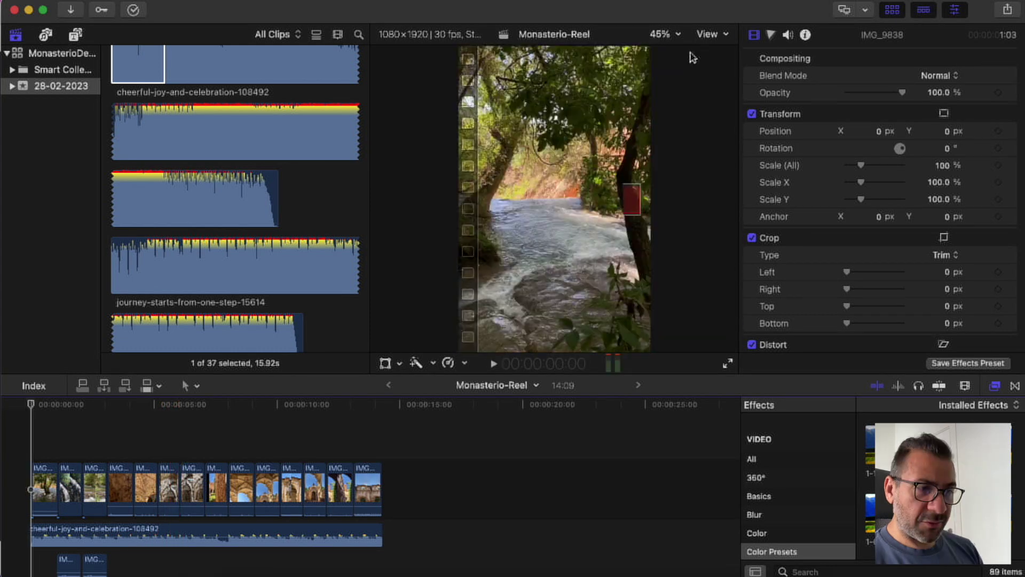
Step: Add a Basic Title above the opening clips and trim it to span only those clips
click(75, 34)
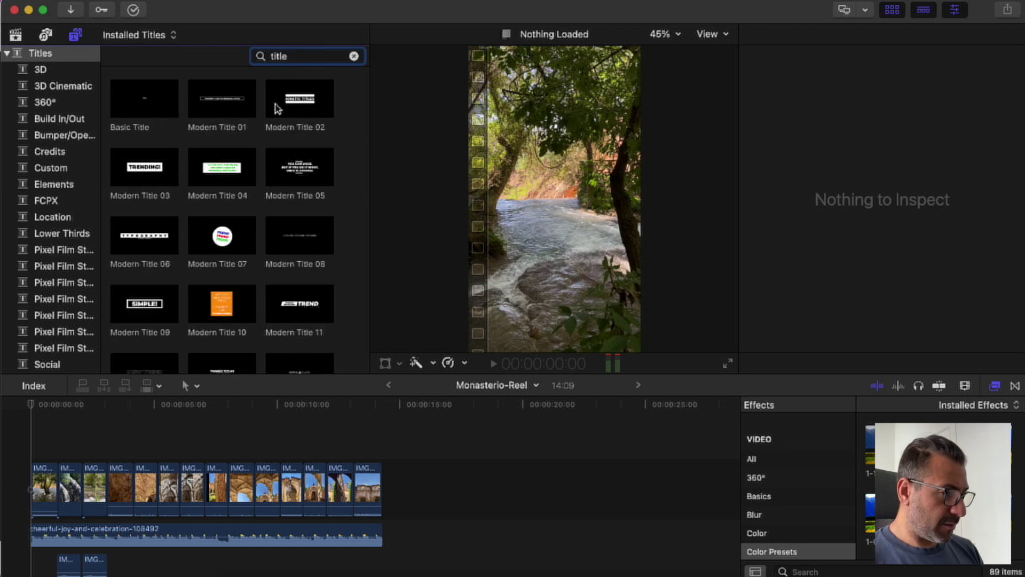
drag(126, 104, 44, 447)
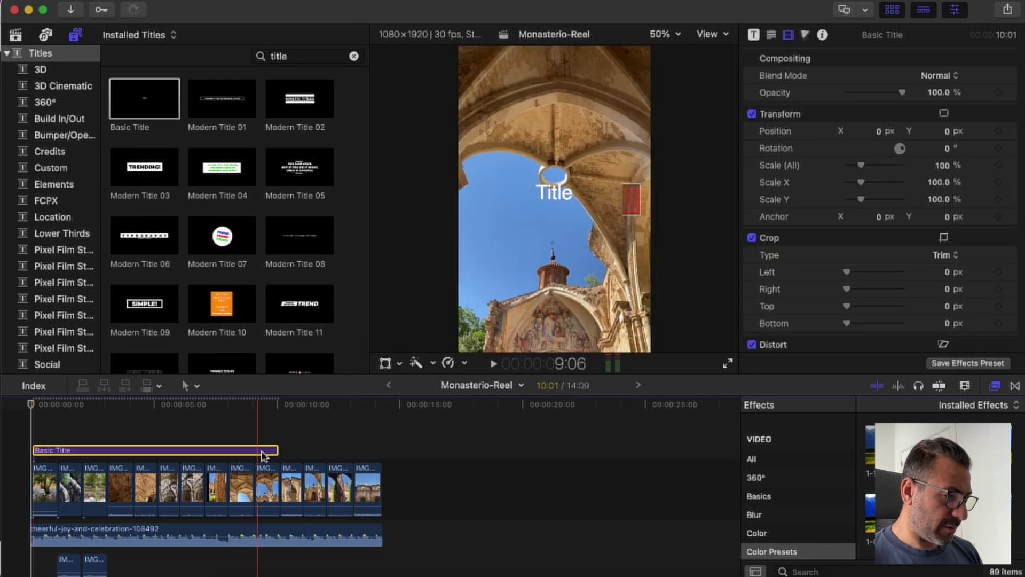
drag(274, 447, 105, 455)
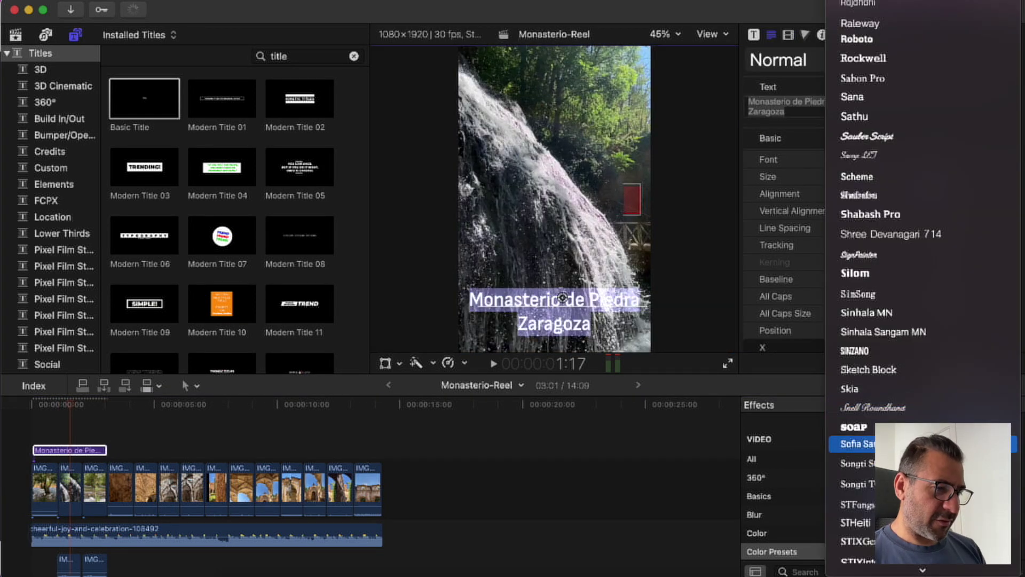
Step: Set the 'Monasterio de Piedra Zaragoza' title's font to the serif Songti SC
key(Down)
key(Up)
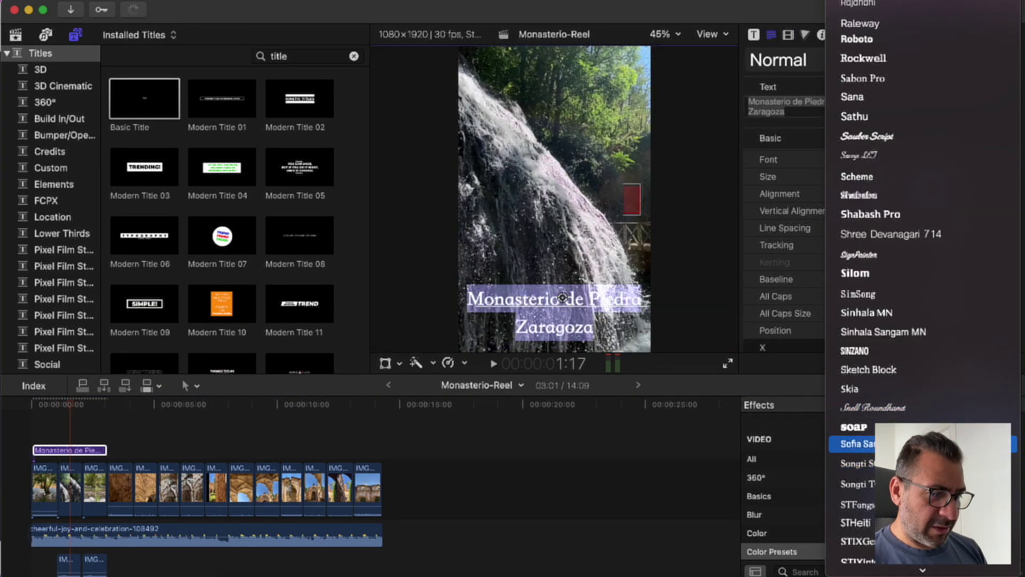
key(Down)
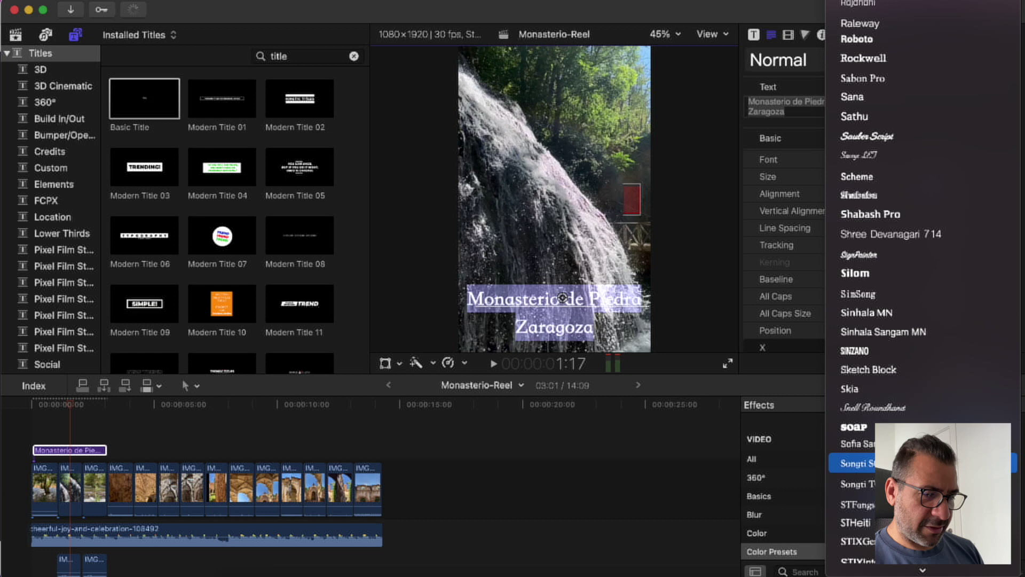
key(Return)
click(47, 464)
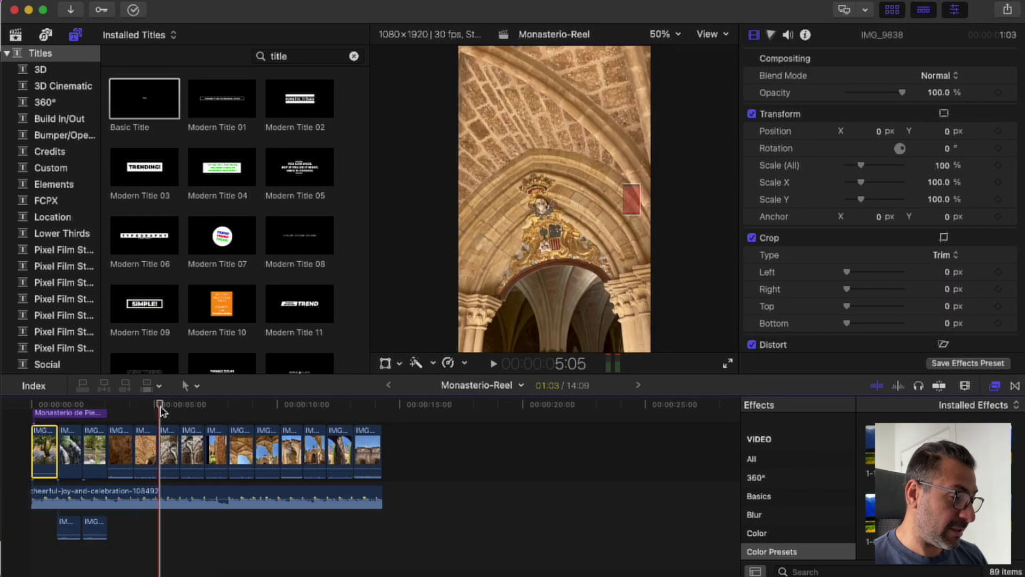
Step: Brighten the first clip's midtones, highlights and shadows with Color Wheels 1, comparing before and after
click(45, 405)
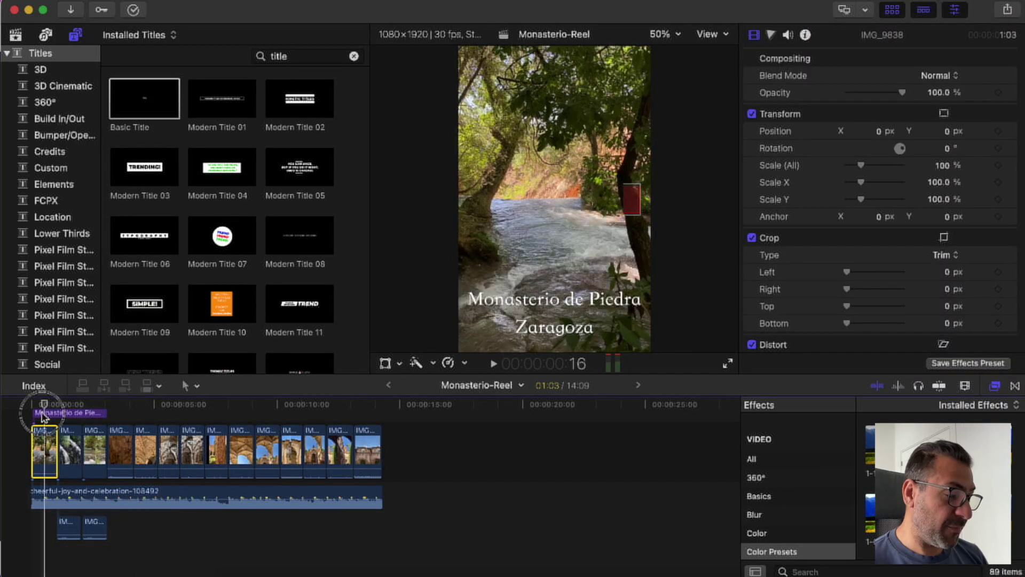
click(770, 35)
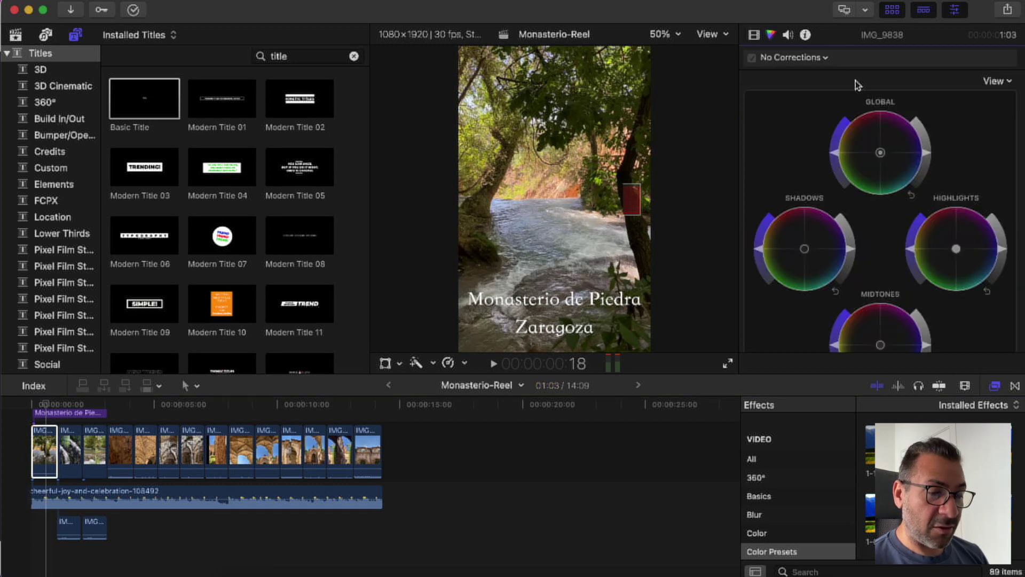
scroll(897, 167, down, 5)
scroll(897, 166, up, 3)
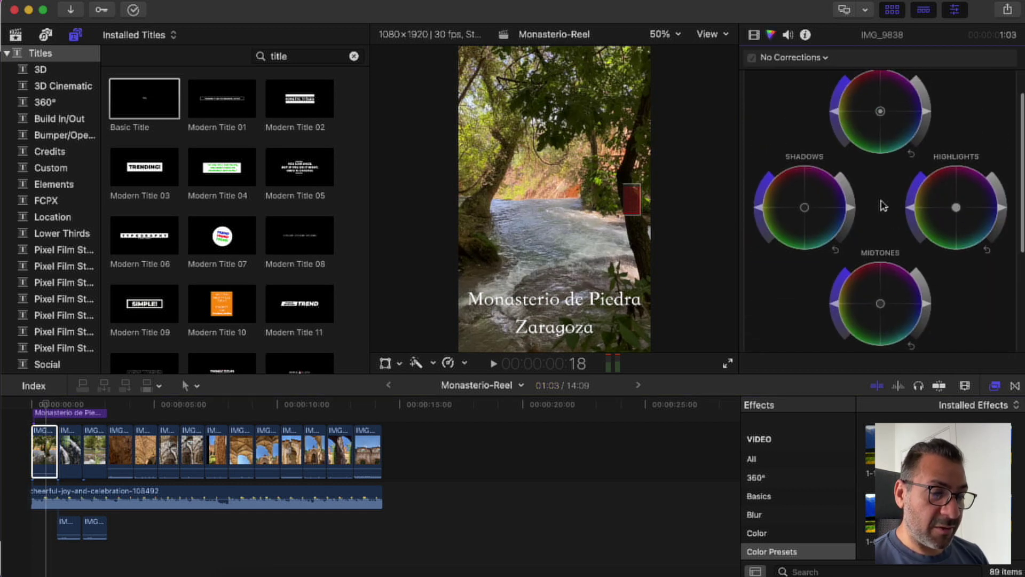
drag(928, 307, 927, 297)
drag(1005, 212, 1005, 198)
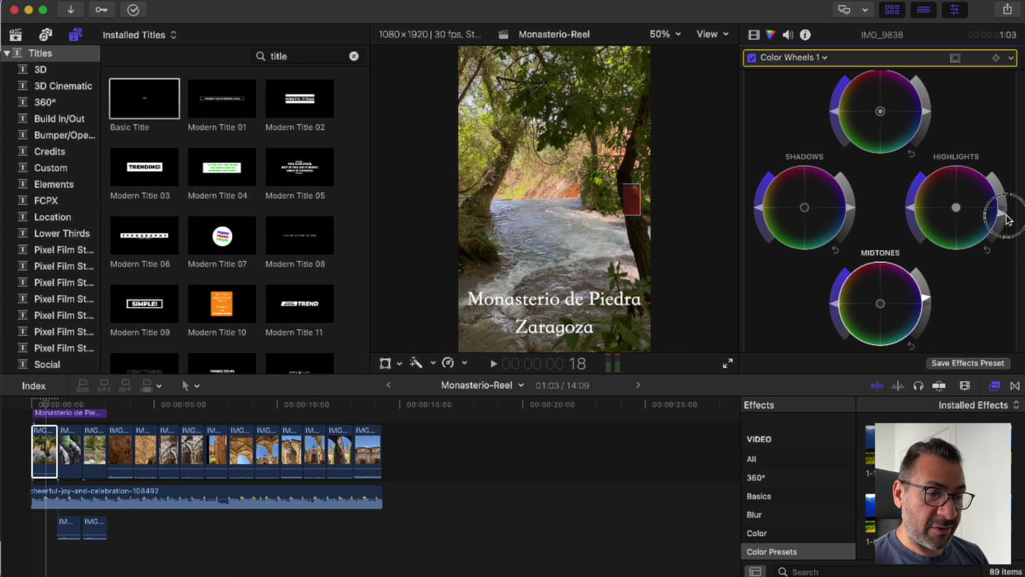
drag(1007, 219, 1005, 227)
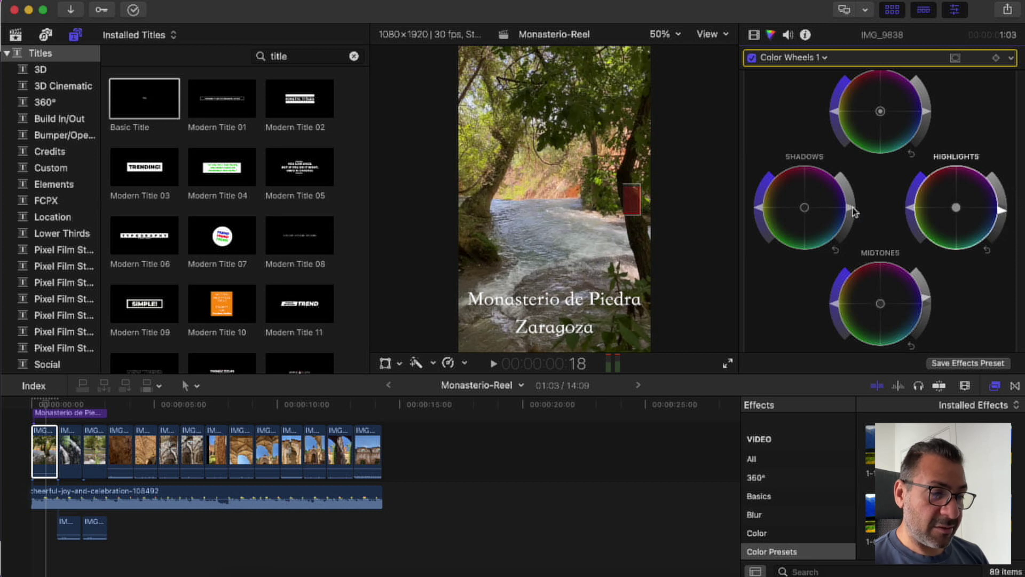
drag(854, 212, 853, 209)
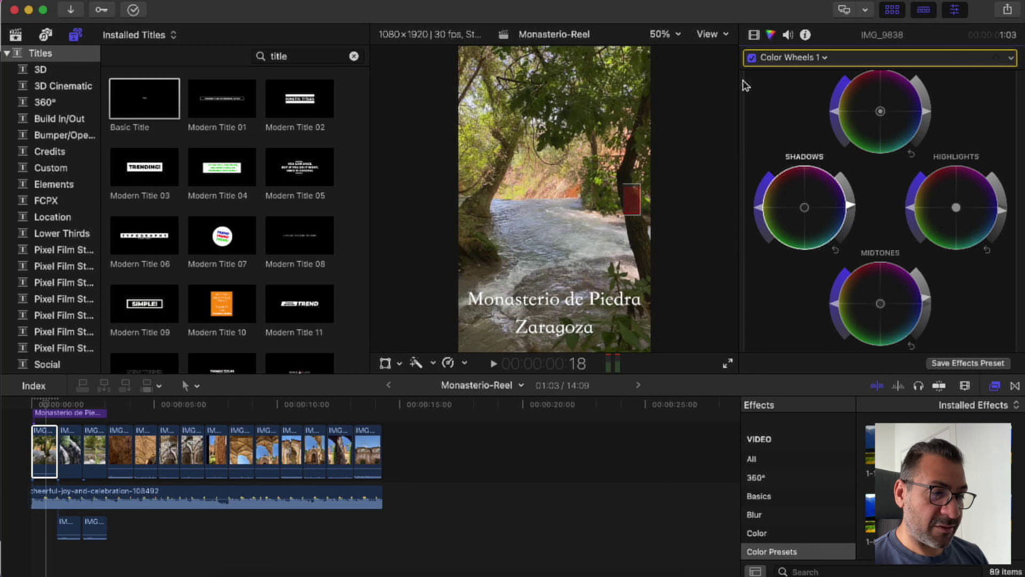
click(752, 58)
click(752, 58)
click(752, 58)
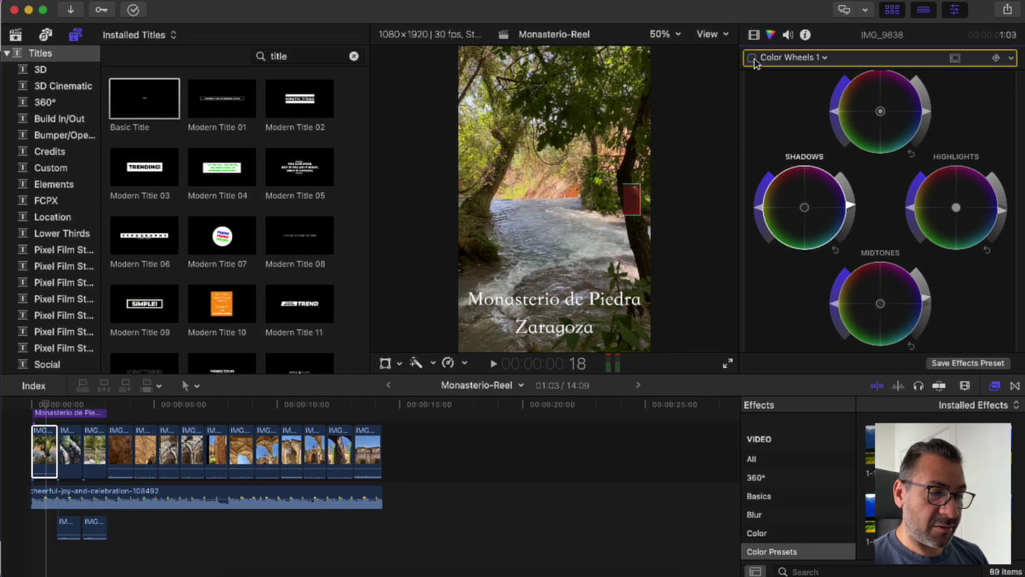
click(752, 57)
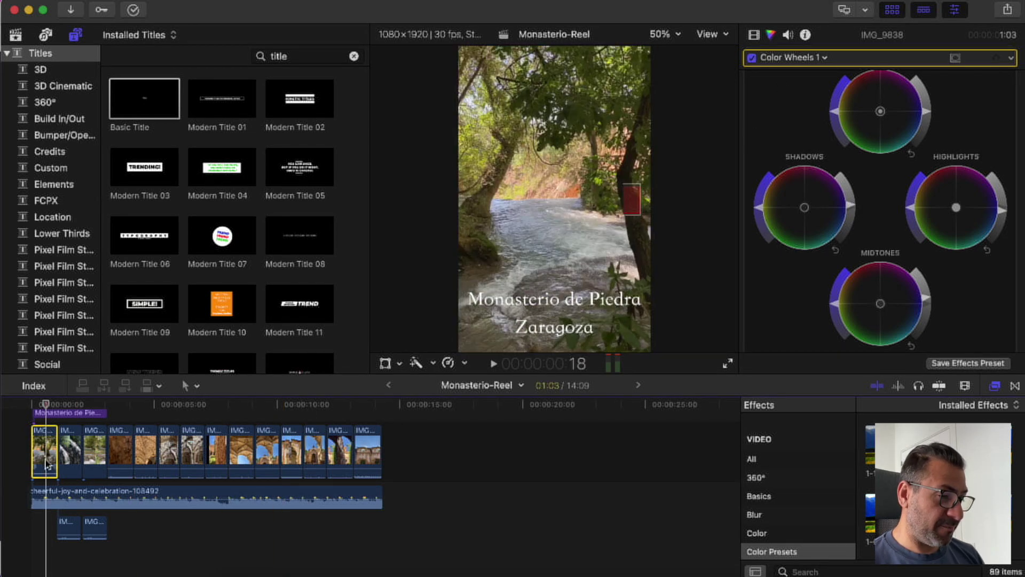
Step: Brighten the third clip's shadows and slightly nudge their saturation with Color Wheels
click(99, 456)
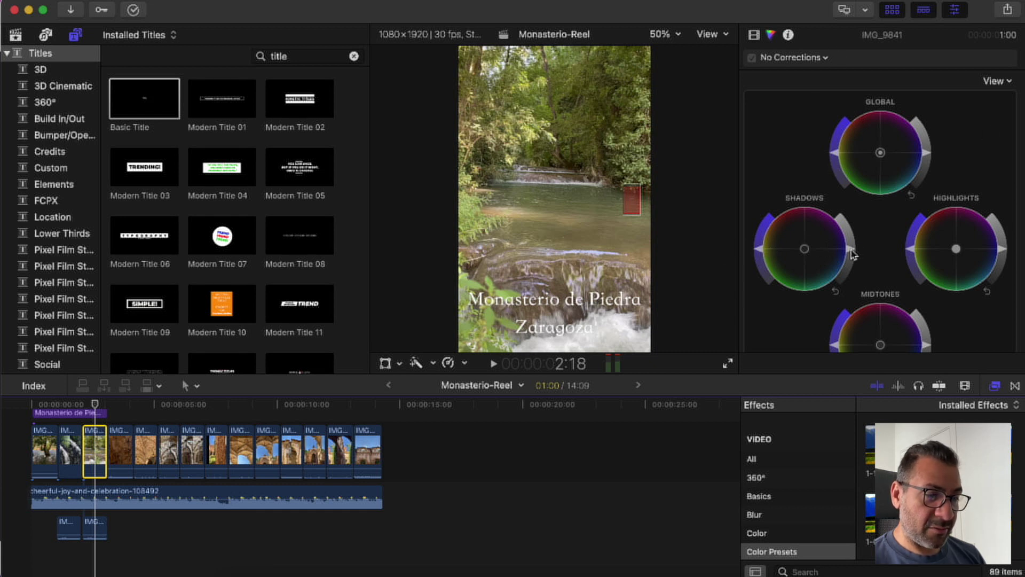
mouse_move(853, 254)
mouse_down()
mouse_move(853, 240)
mouse_move(853, 267)
mouse_move(852, 255)
mouse_up()
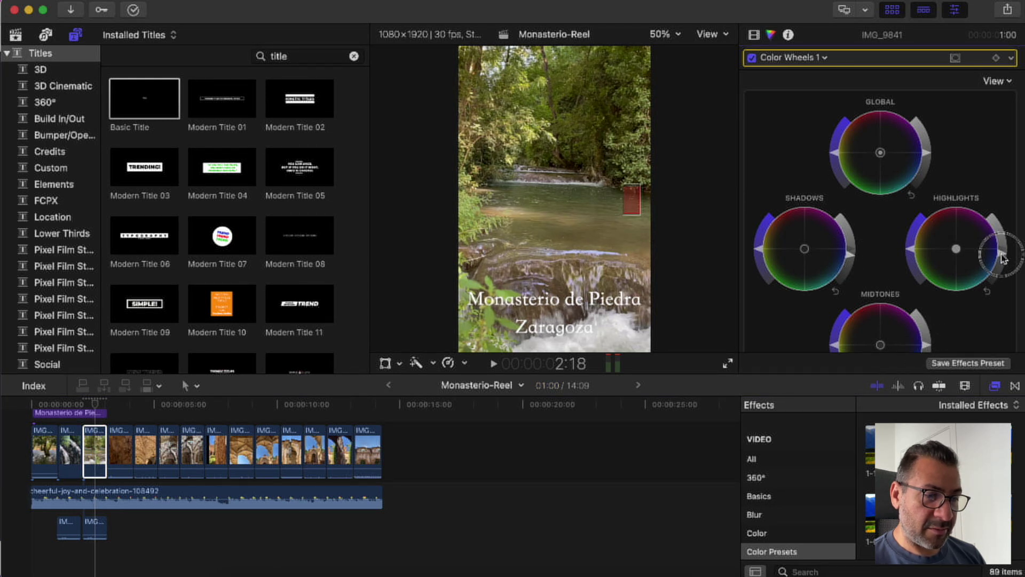
drag(753, 252, 762, 247)
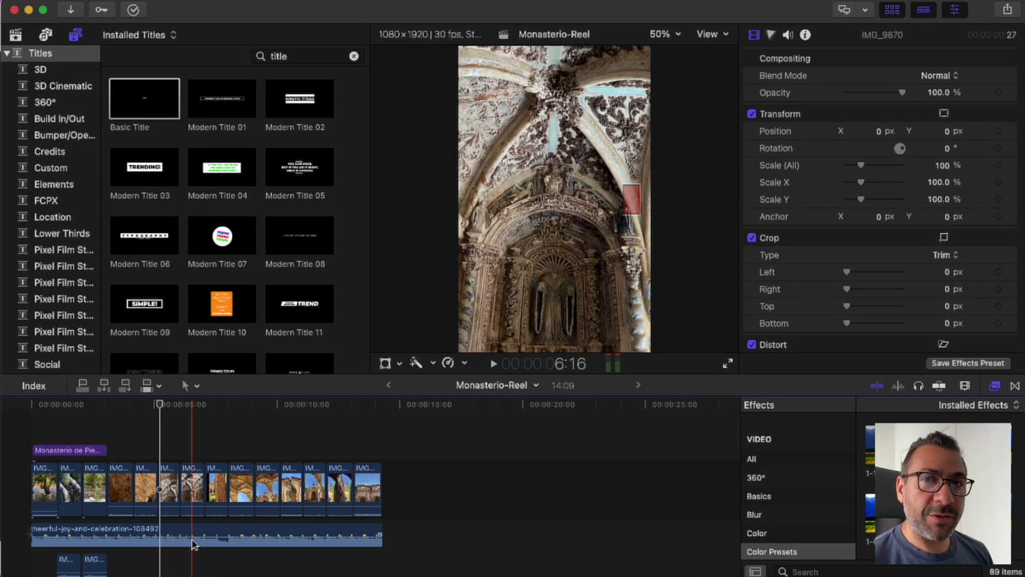
scroll(182, 539, down, 2)
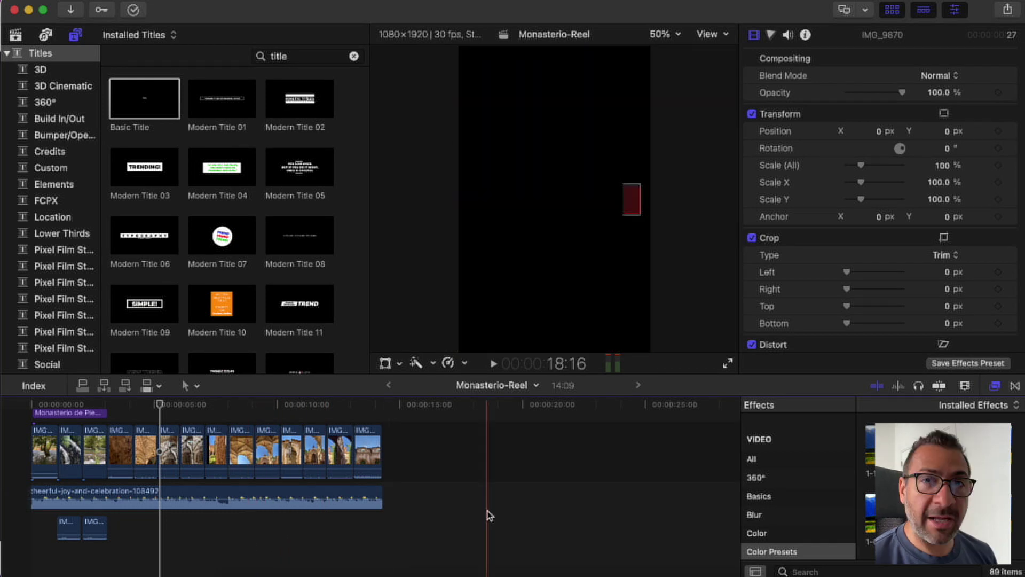
click(95, 453)
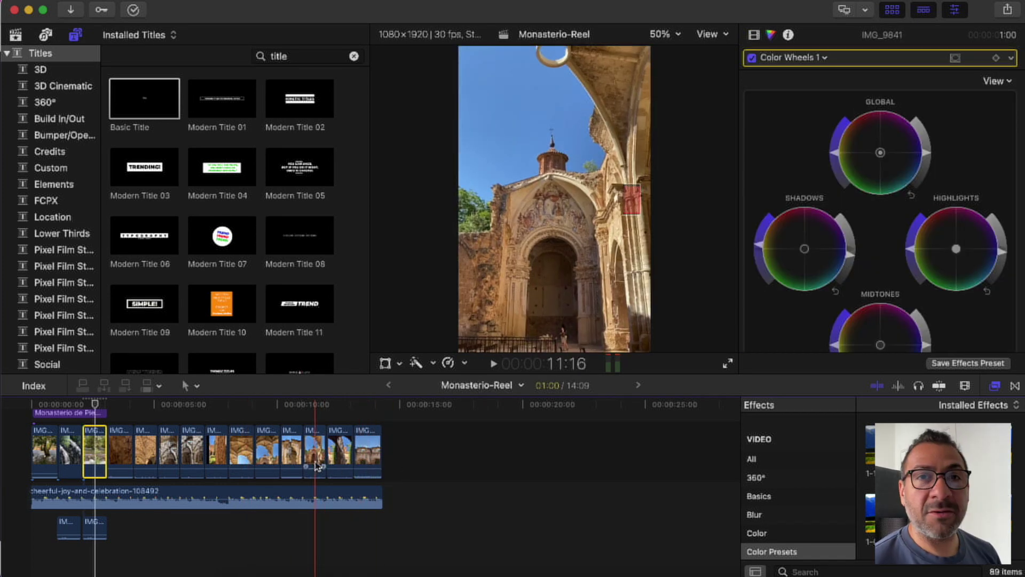
click(168, 547)
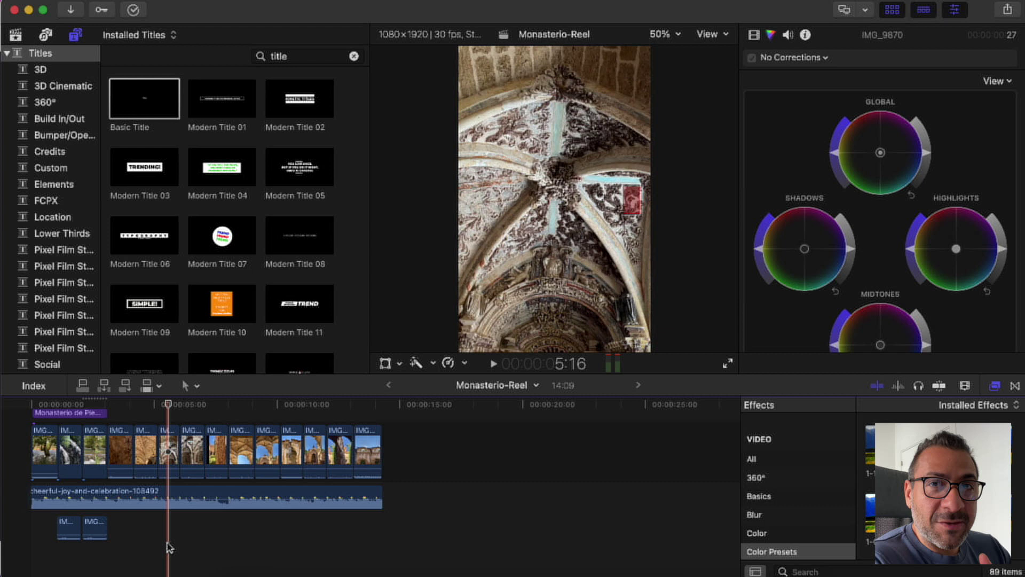